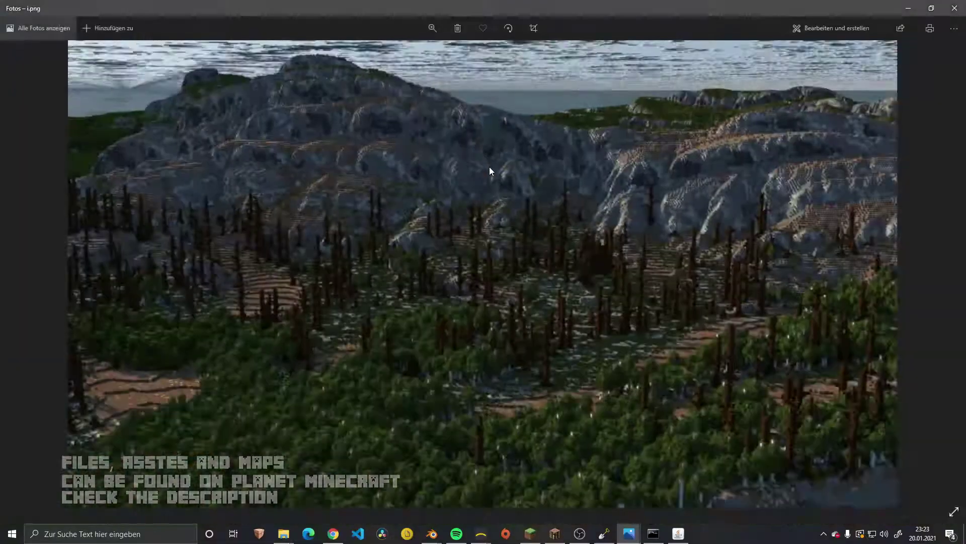
# - Switch to the Minecraft window and examine the strip of dead trees and its mixed ground cover from the air
pyautogui.moveTo(560, 540)
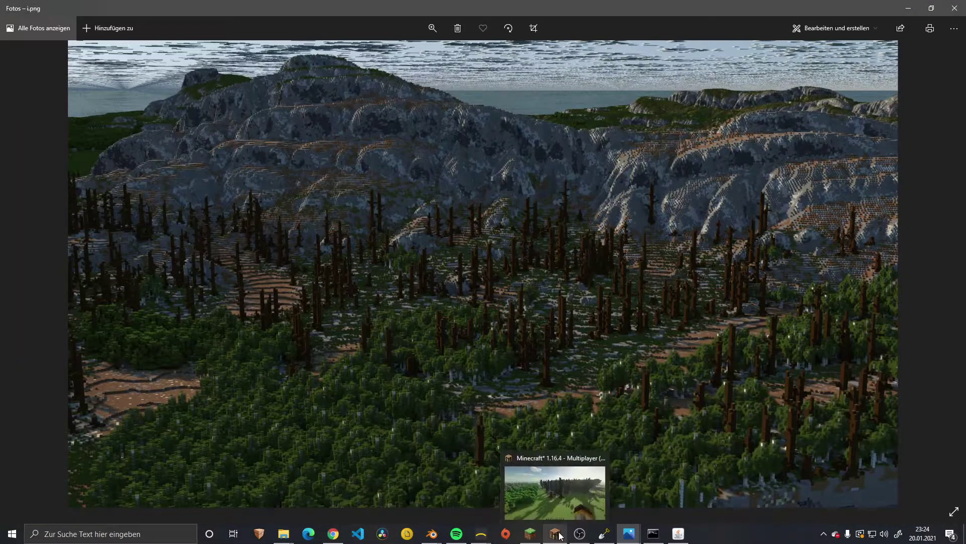
pyautogui.click(561, 496)
pyautogui.press('w')
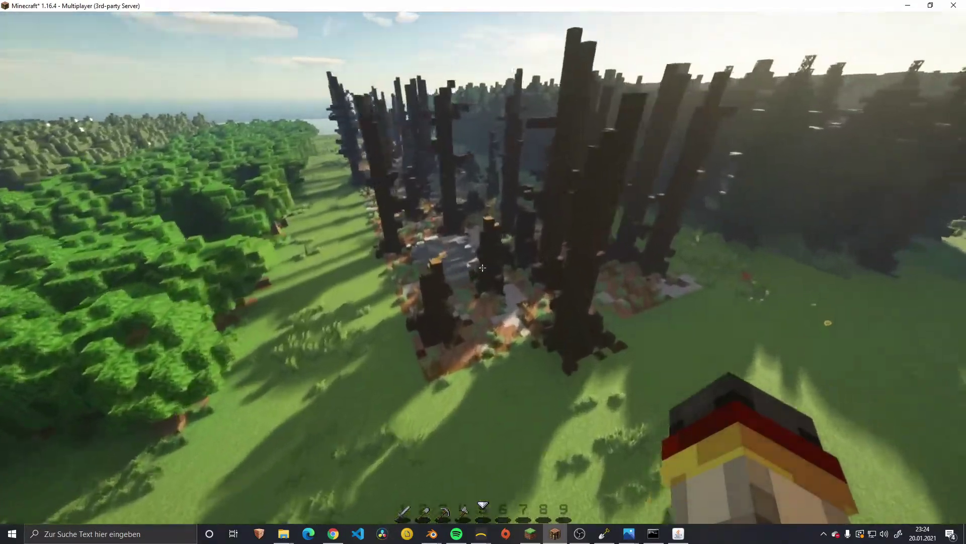
pyautogui.press('s')
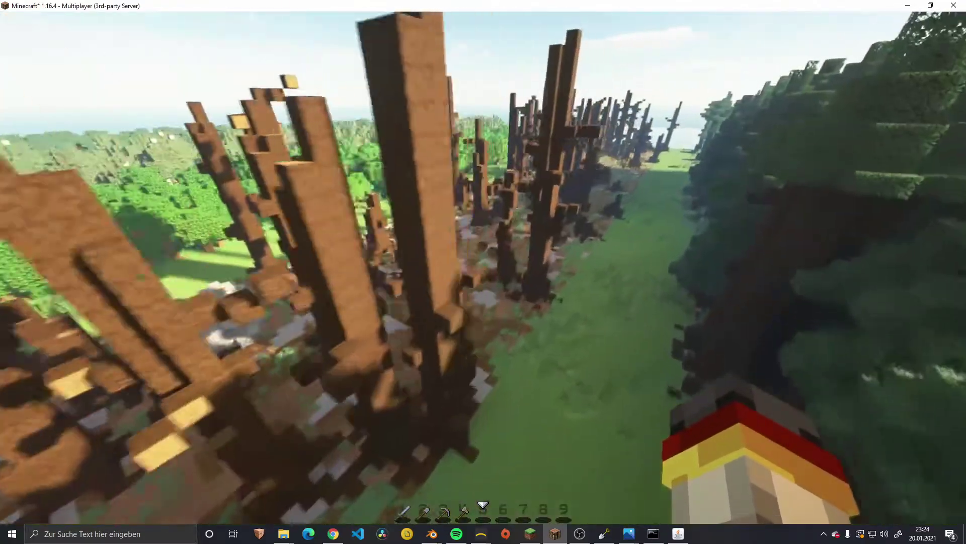
pyautogui.press('w')
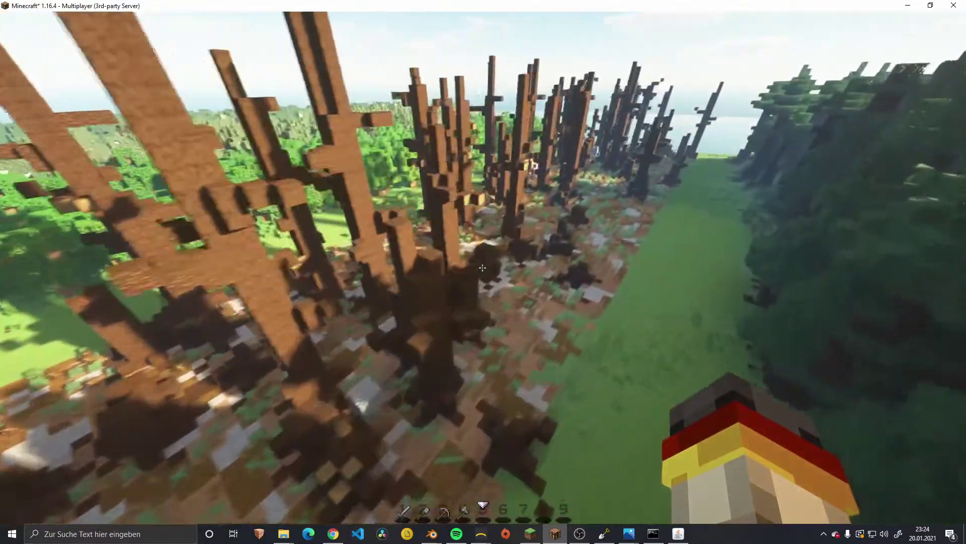
pyautogui.press('w')
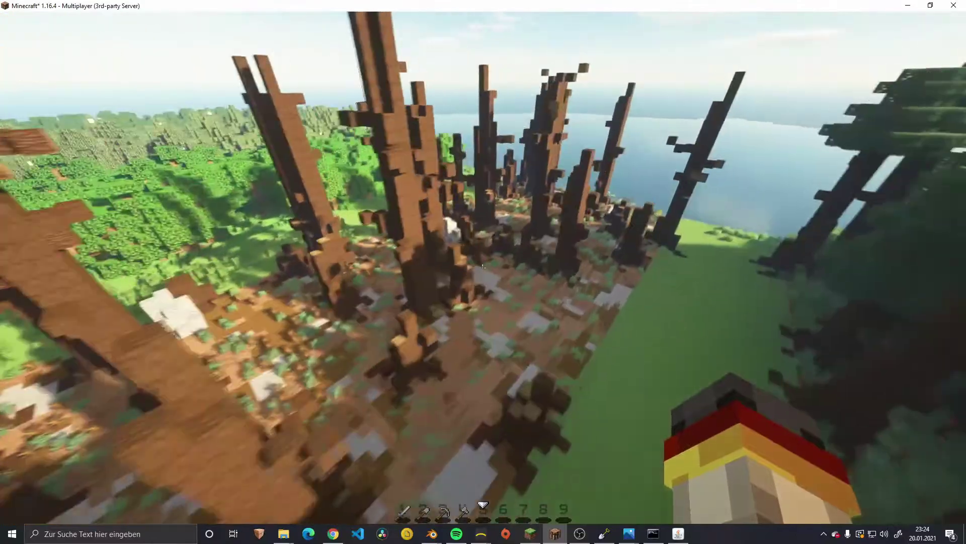
pyautogui.press('w')
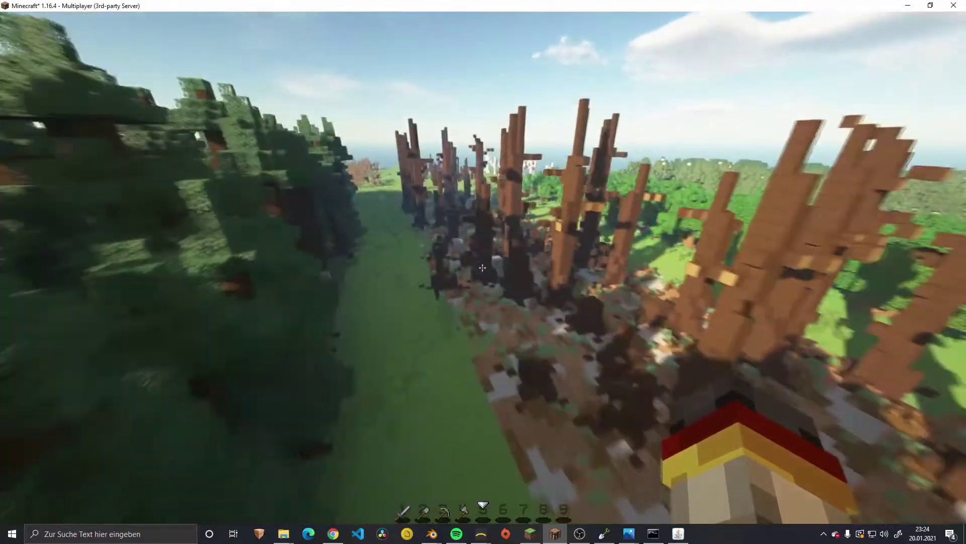
pyautogui.press('w')
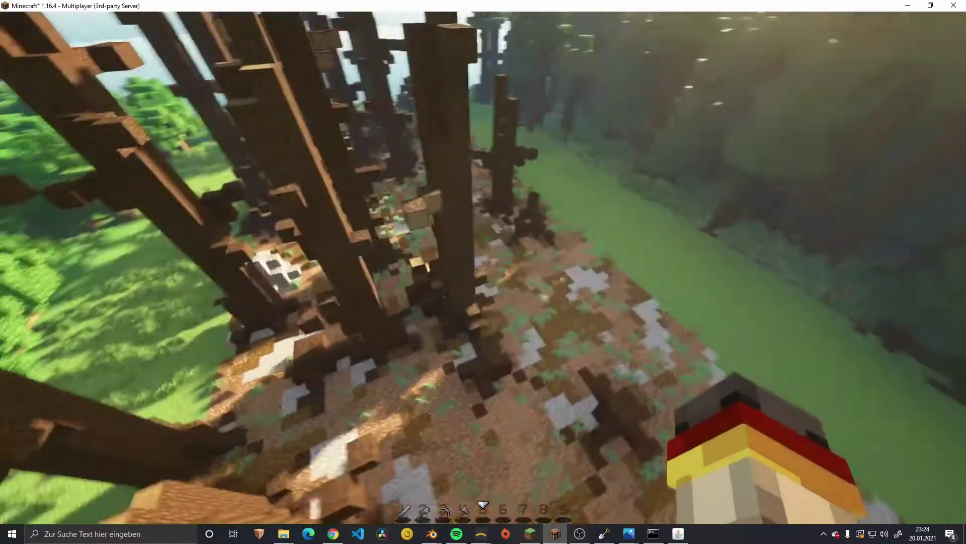
pyautogui.press('w')
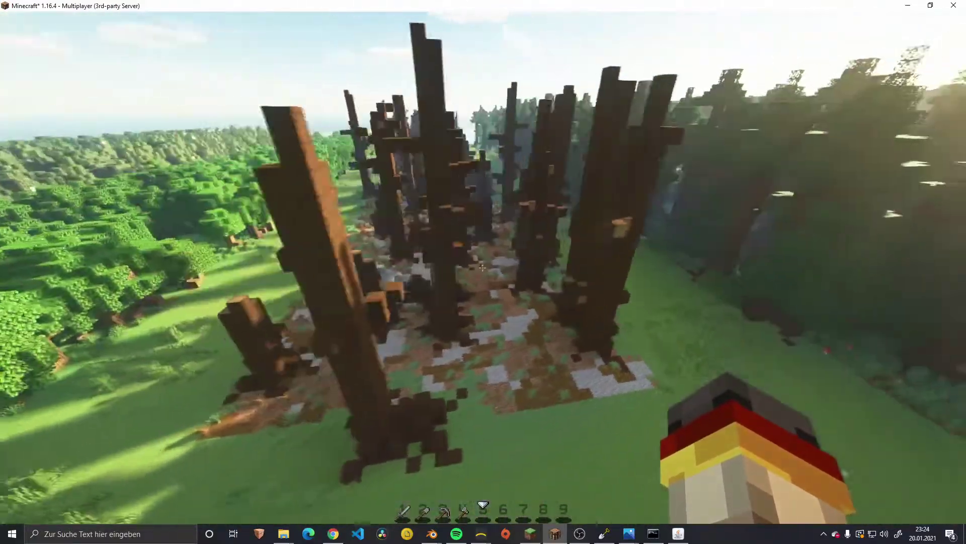
# - Survey the island's forest strips from above, and inspect the dead forest's trunks and ground blocks at ground level
pyautogui.press('w')
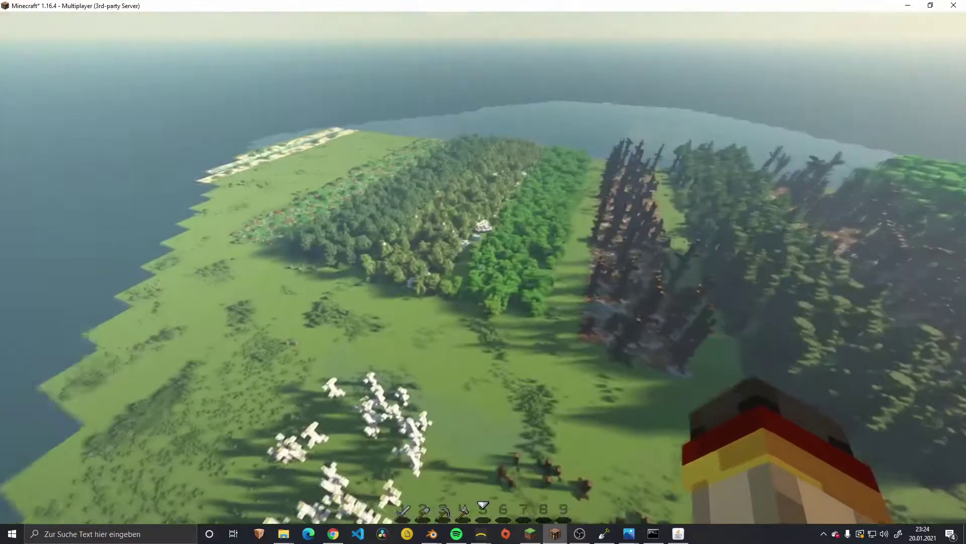
pyautogui.press('w')
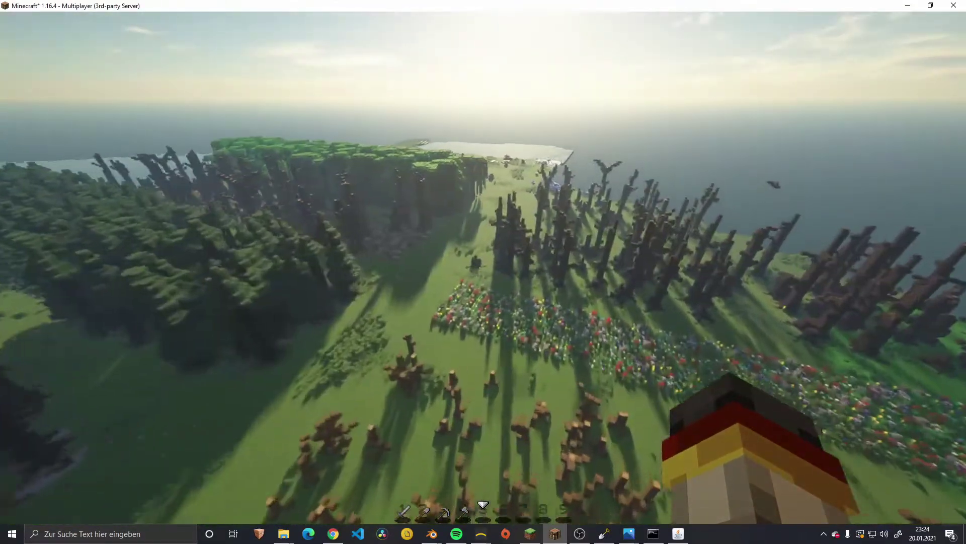
pyautogui.press('w')
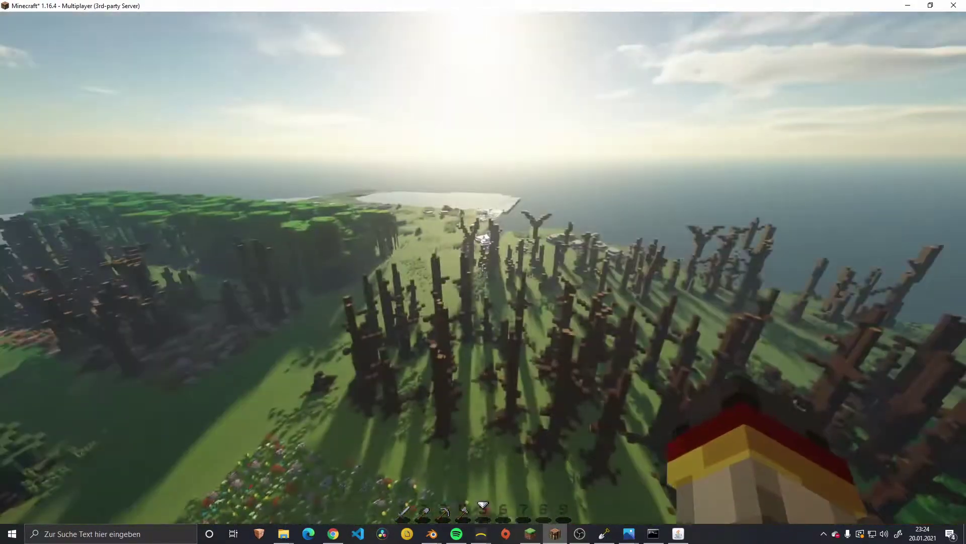
pyautogui.press('w')
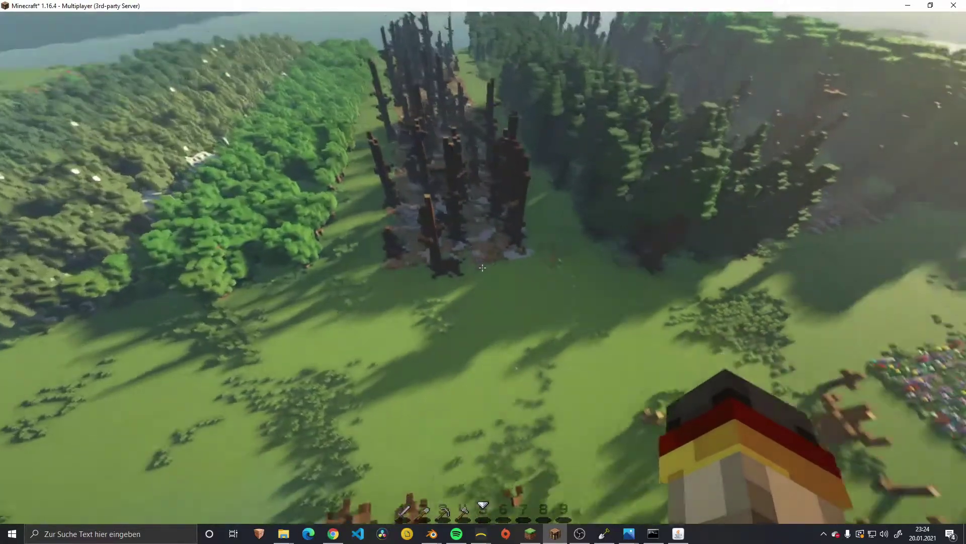
pyautogui.press('shift')
pyautogui.press('w')
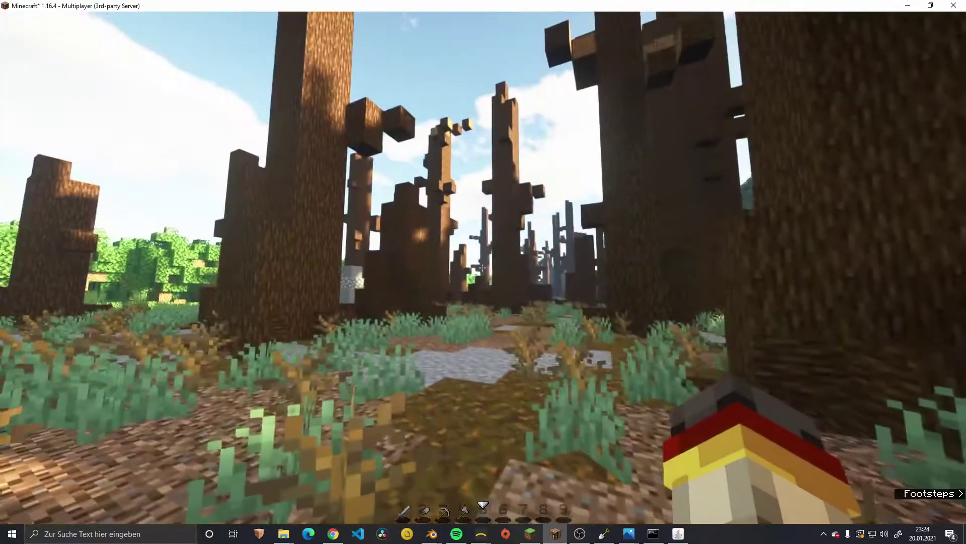
pyautogui.press('w')
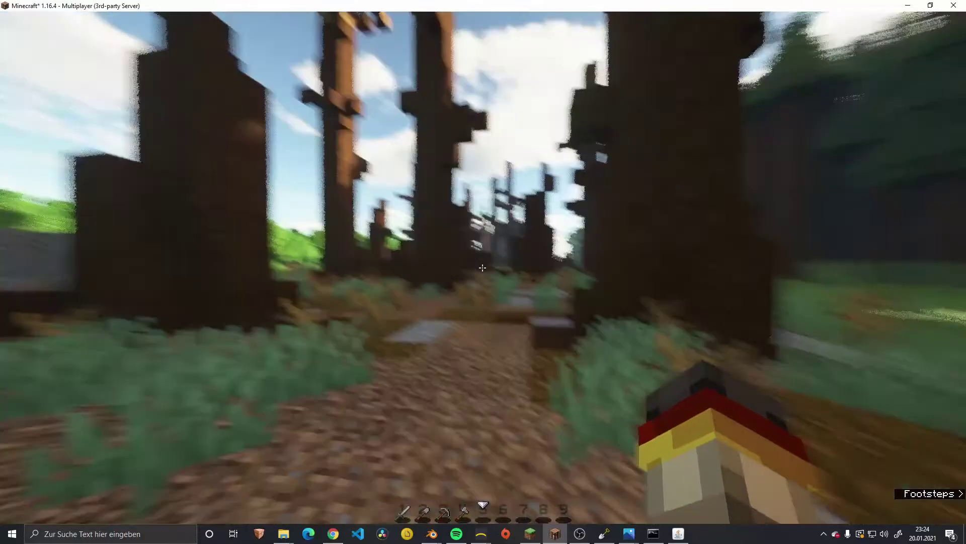
pyautogui.press('w')
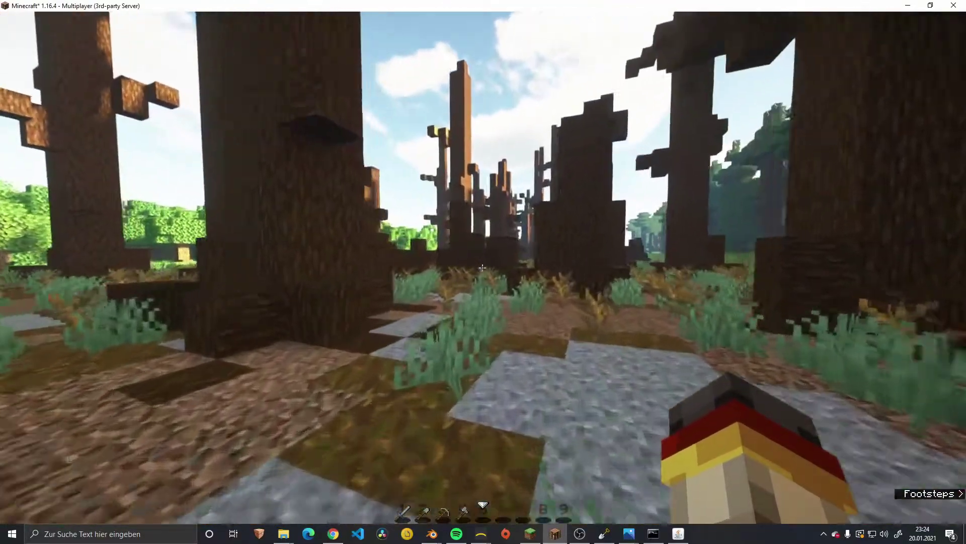
pyautogui.press('w')
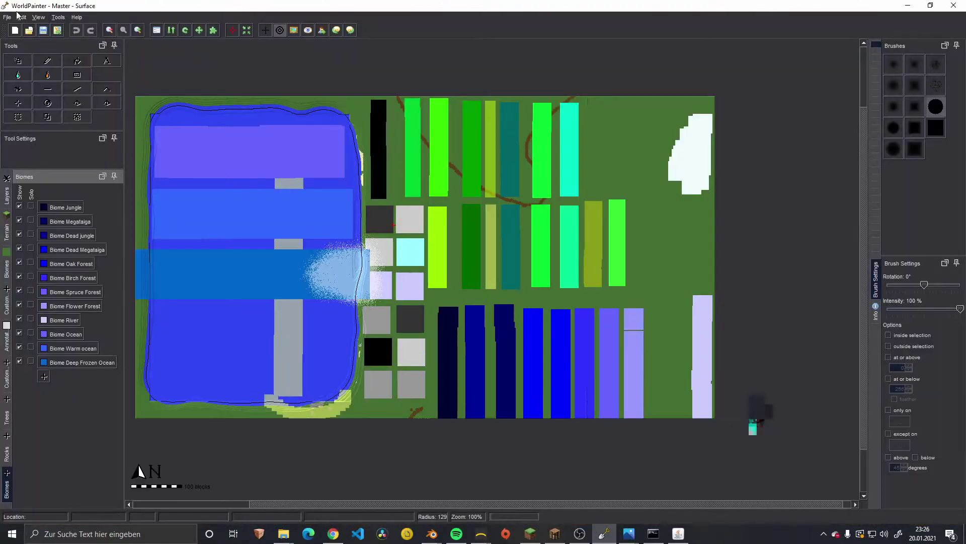
# - In WorldPainter, create a new 640 x 640 block hilly world with a simple Grass surface
pyautogui.click(22, 17)
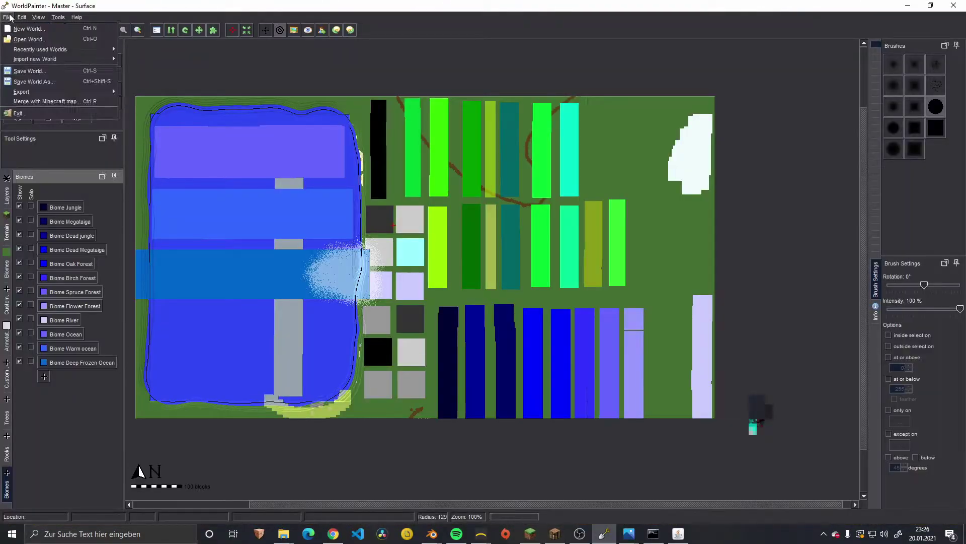
pyautogui.moveTo(7, 17)
pyautogui.click(25, 31)
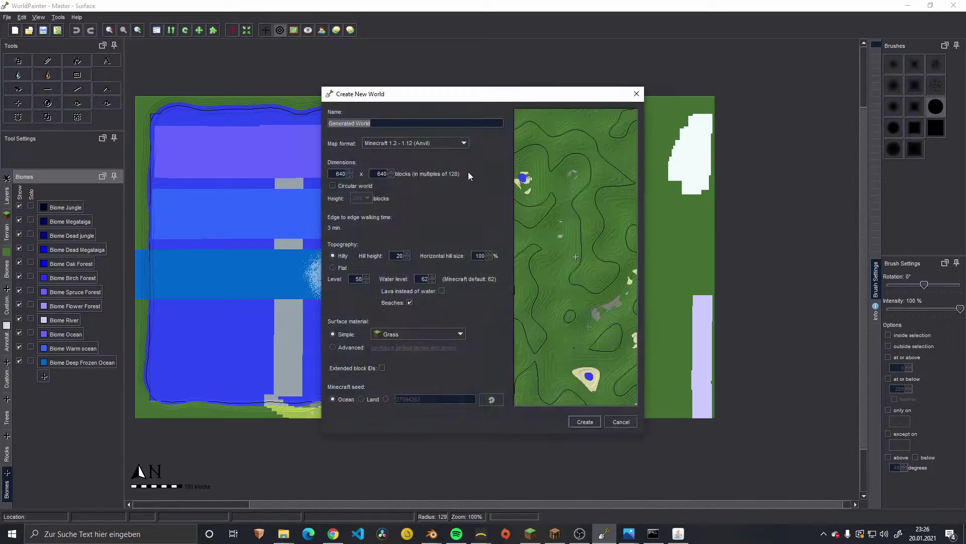
pyautogui.click(581, 422)
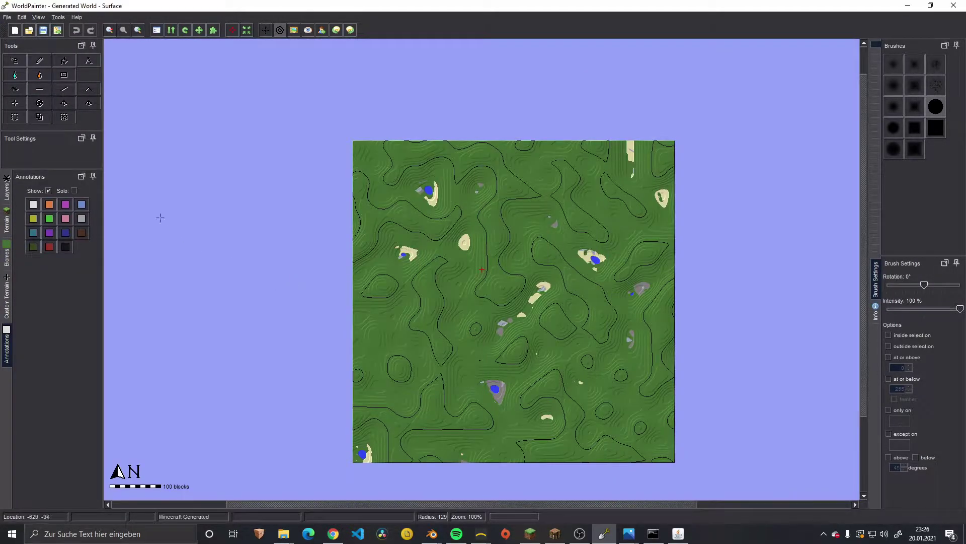
# - Start a complex custom terrain material with the Blobs pattern and set its first block to Dirt with data value 1
pyautogui.click(6, 191)
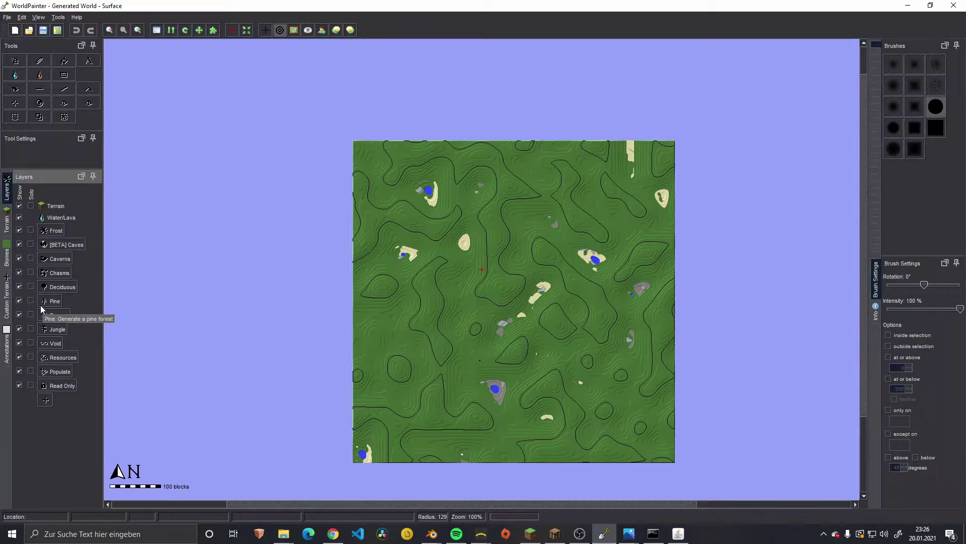
pyautogui.click(7, 301)
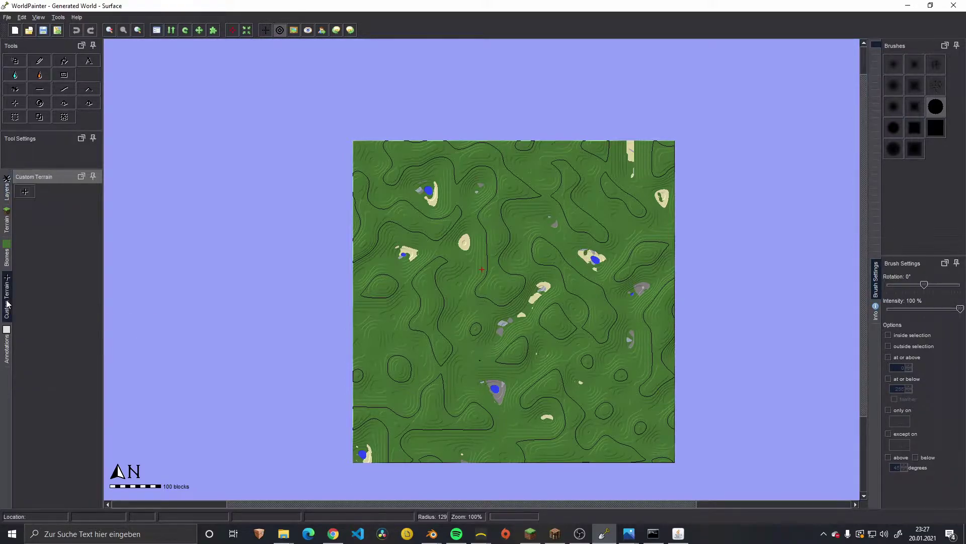
pyautogui.click(25, 192)
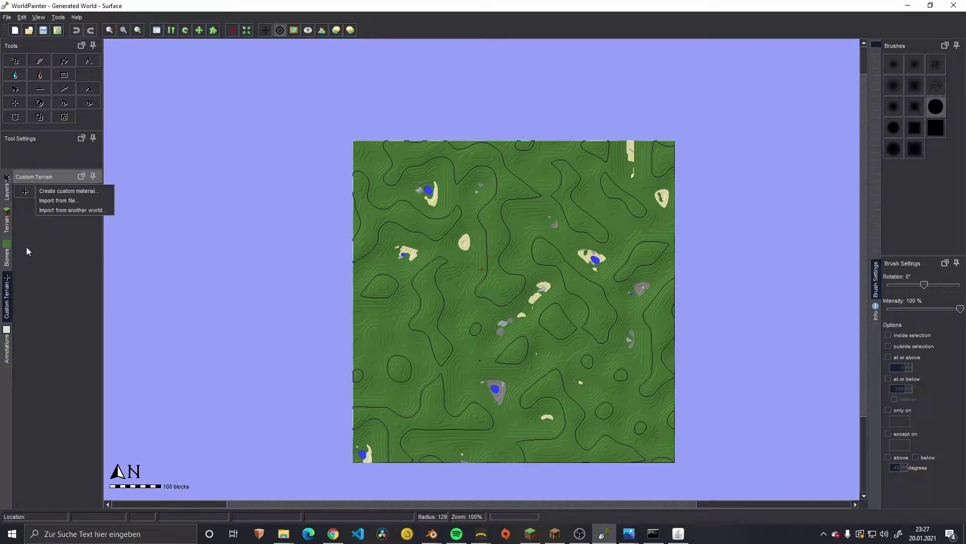
pyautogui.click(69, 191)
pyautogui.click(368, 163)
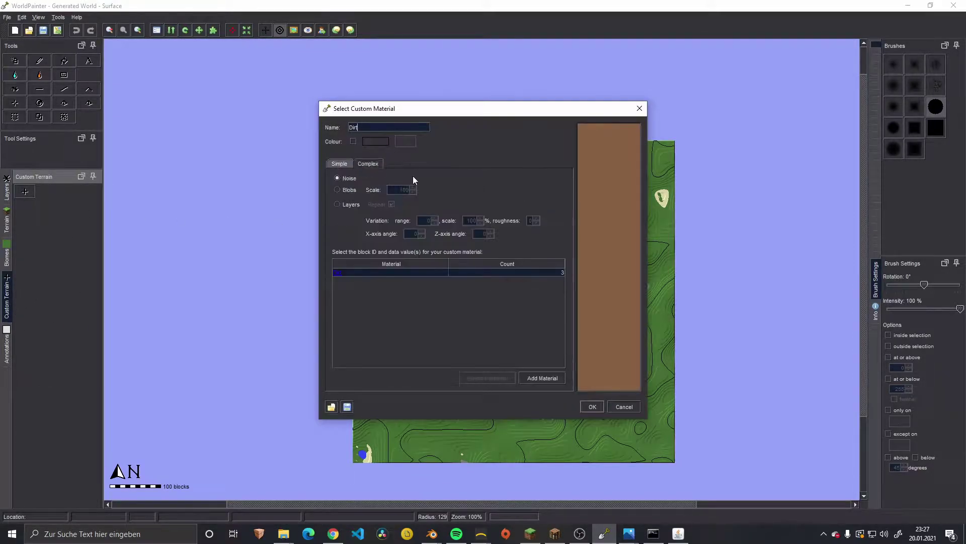
pyautogui.click(342, 189)
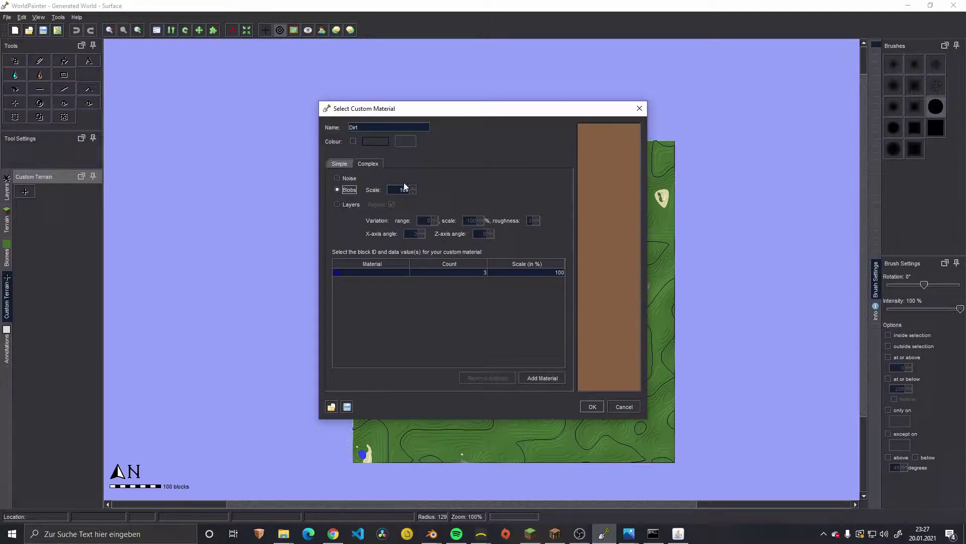
pyautogui.doubleClick(336, 272)
pyautogui.click(596, 239)
pyautogui.click(553, 323)
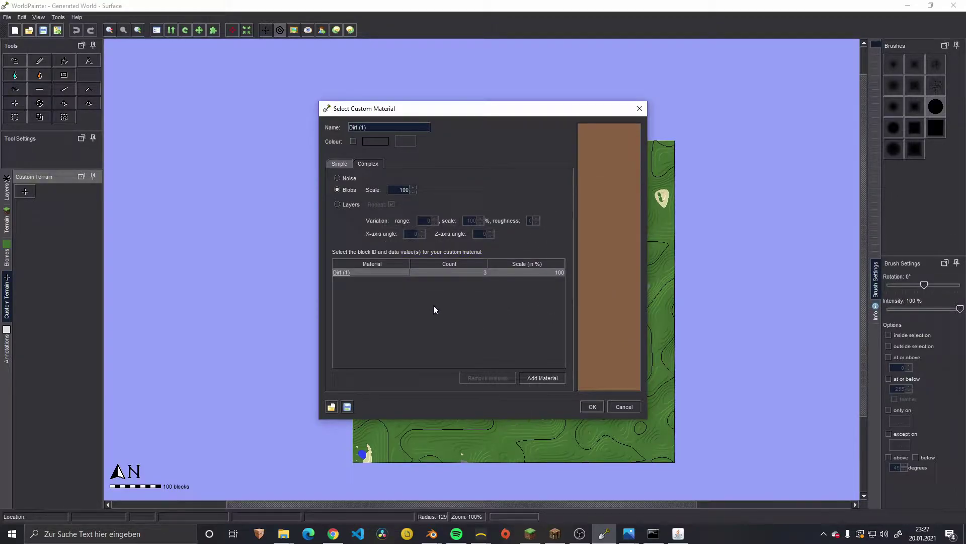
# - Add a second block to the custom material and set it to 13: Gravel
pyautogui.click(550, 377)
pyautogui.doubleClick(341, 281)
pyautogui.click(475, 241)
pyautogui.click(470, 303)
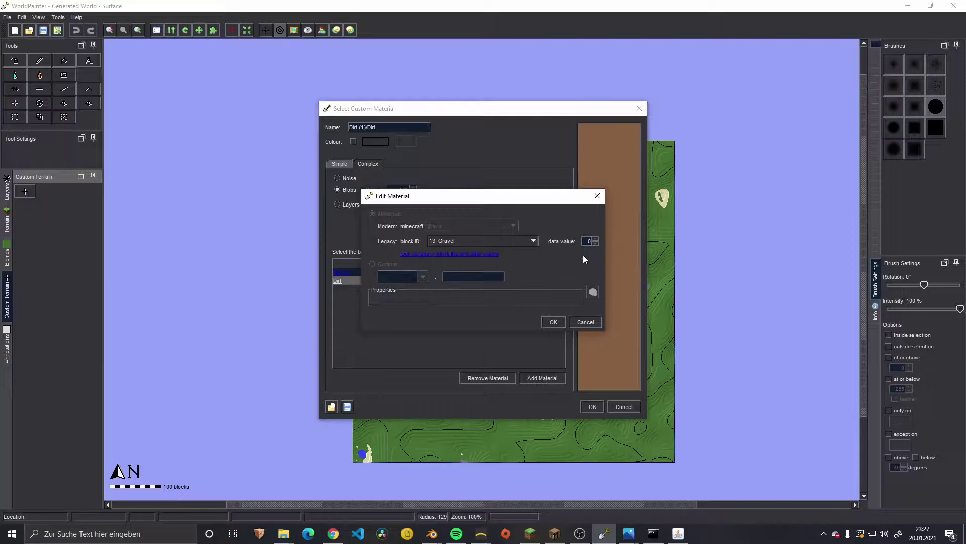
pyautogui.click(553, 322)
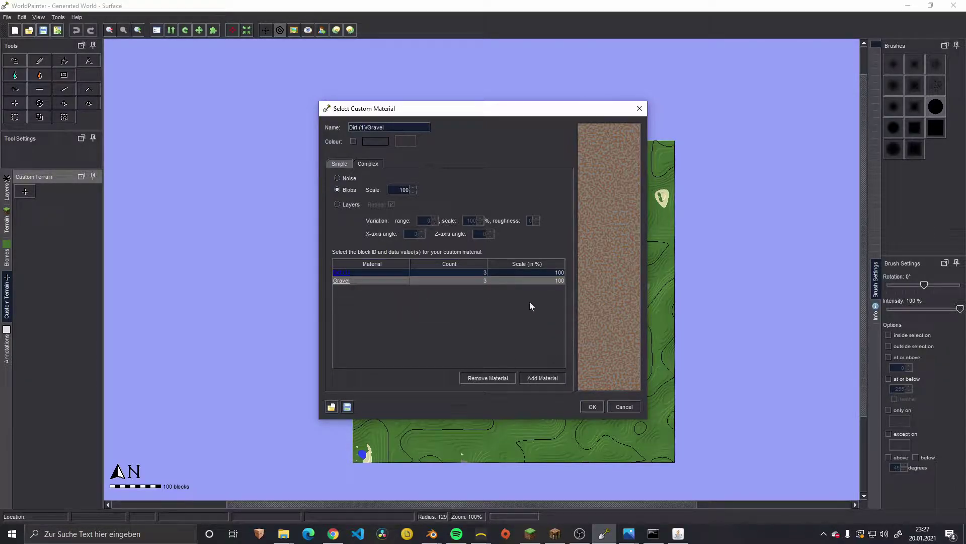
# - Try a Gravel count of 5 in the custom material mix
pyautogui.doubleClick(484, 279)
pyautogui.click(483, 277)
pyautogui.click(483, 278)
pyautogui.click(471, 272)
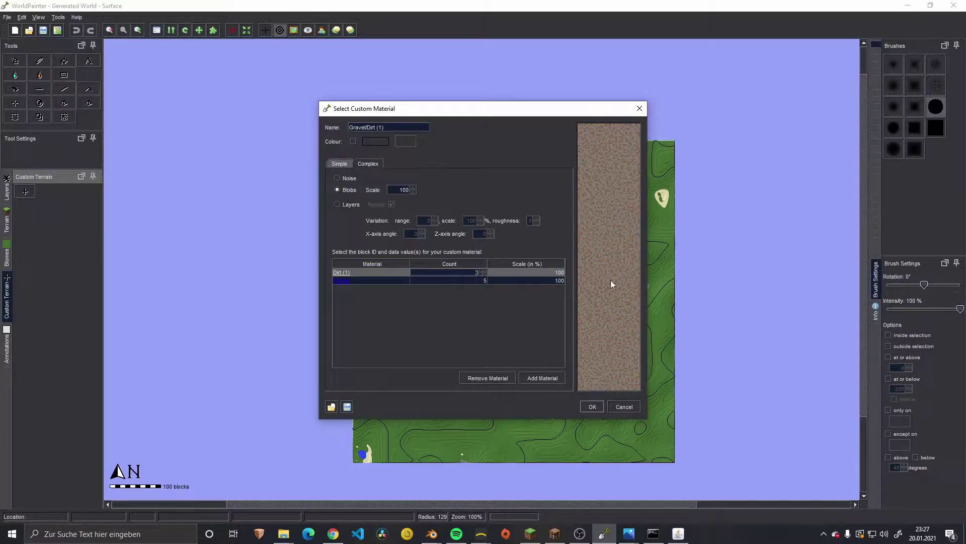
# - Set the Gravel count to 1 and save the dirt and gravel mix as a custom terrain
pyautogui.click(484, 280)
pyautogui.click(482, 282)
pyautogui.click(469, 272)
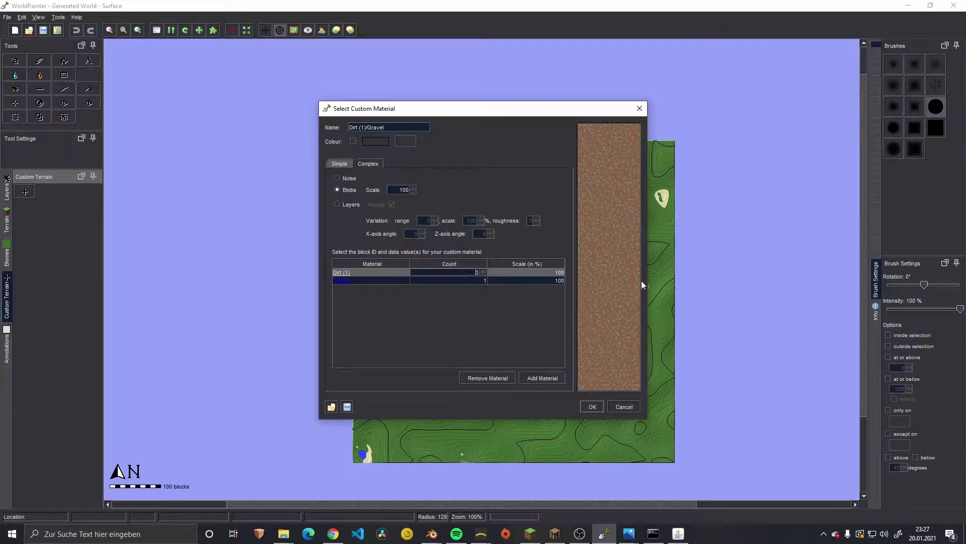
pyautogui.click(593, 407)
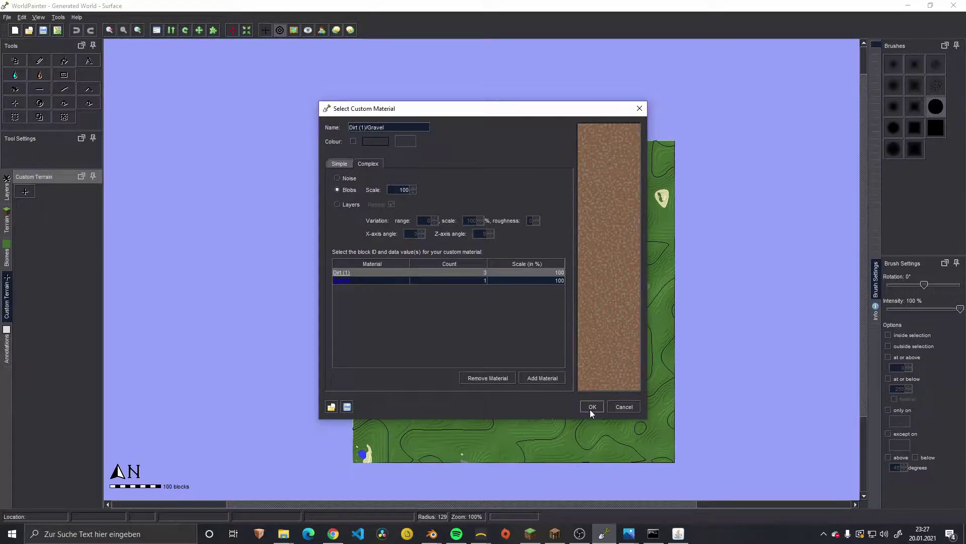
pyautogui.click(591, 407)
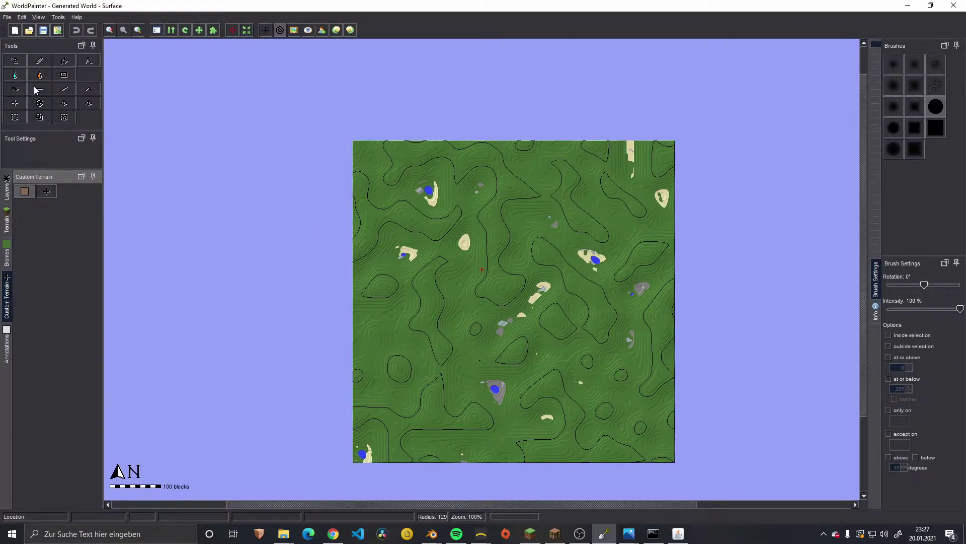
# - Paint the dirt and gravel custom terrain over the map's northwest corner with the round brush
pyautogui.click(16, 61)
pyautogui.moveTo(403, 176)
pyautogui.mouseDown()
pyautogui.moveTo(390, 203)
pyautogui.moveTo(391, 177)
pyautogui.moveTo(436, 188)
pyautogui.moveTo(402, 150)
pyautogui.moveTo(409, 196)
pyautogui.moveTo(413, 173)
pyautogui.mouseUp()
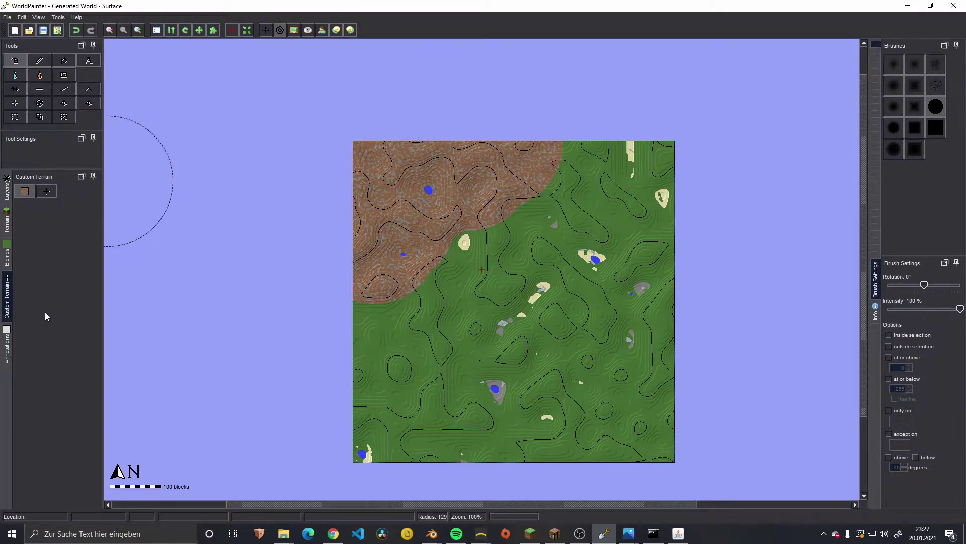
# - Create a new custom object layer and add the rock_1 to rock_10 schematics from the rock folder to it
pyautogui.click(7, 191)
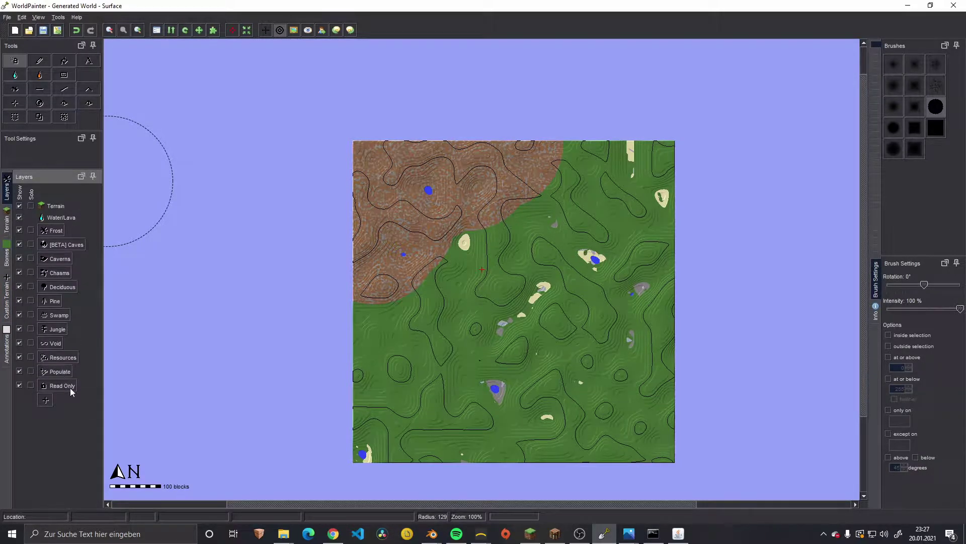
pyautogui.click(45, 400)
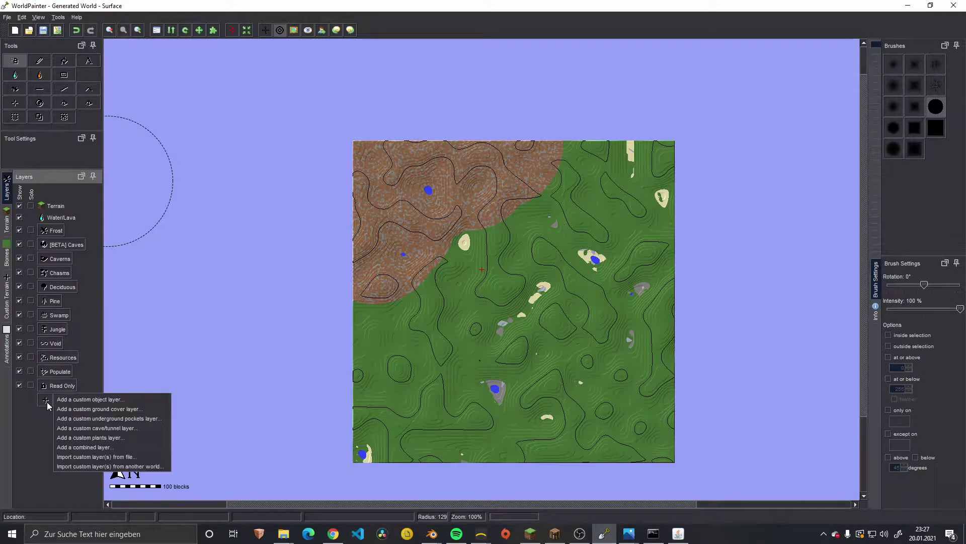
pyautogui.click(108, 400)
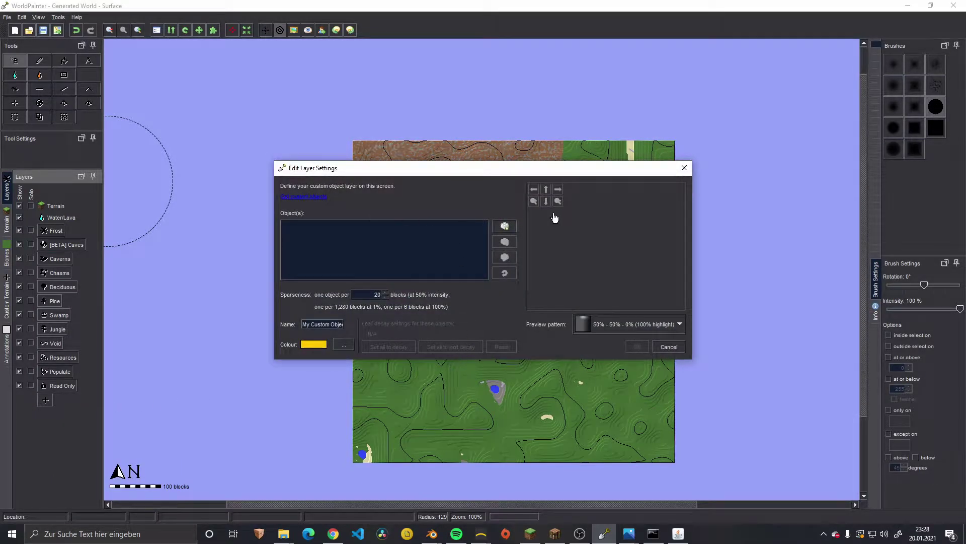
pyautogui.click(505, 227)
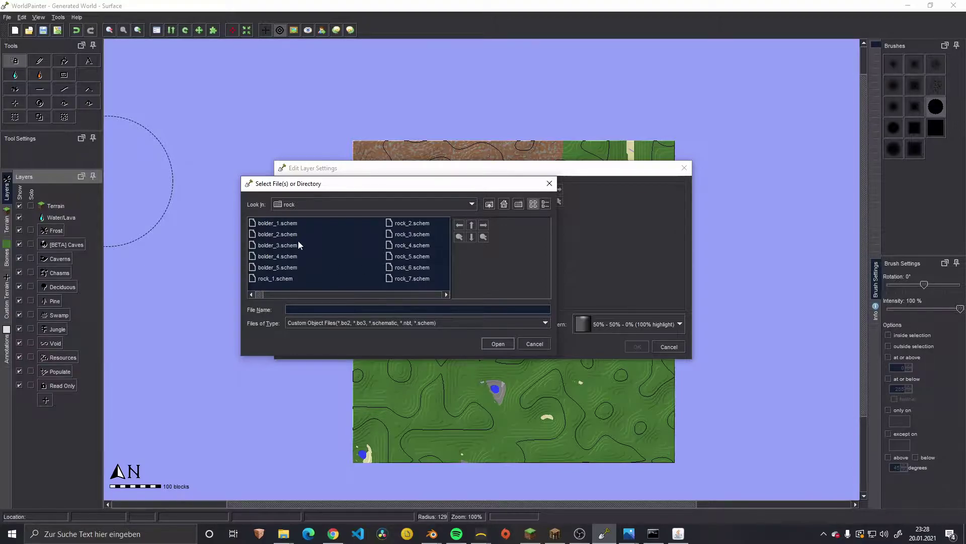
pyautogui.click(282, 279)
pyautogui.scroll(-1, 413, 252)
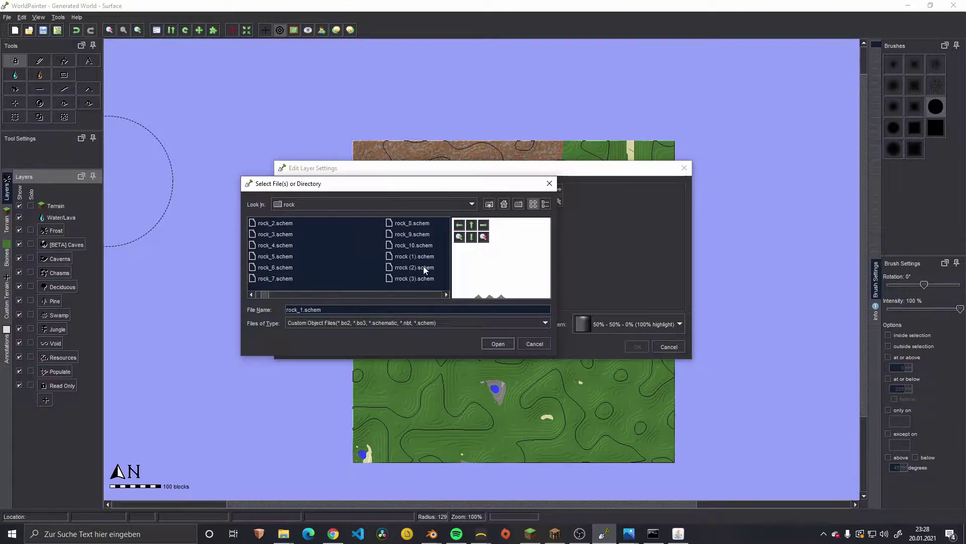
pyautogui.keyDown('shift'); pyautogui.click(427, 245); pyautogui.keyUp('shift')
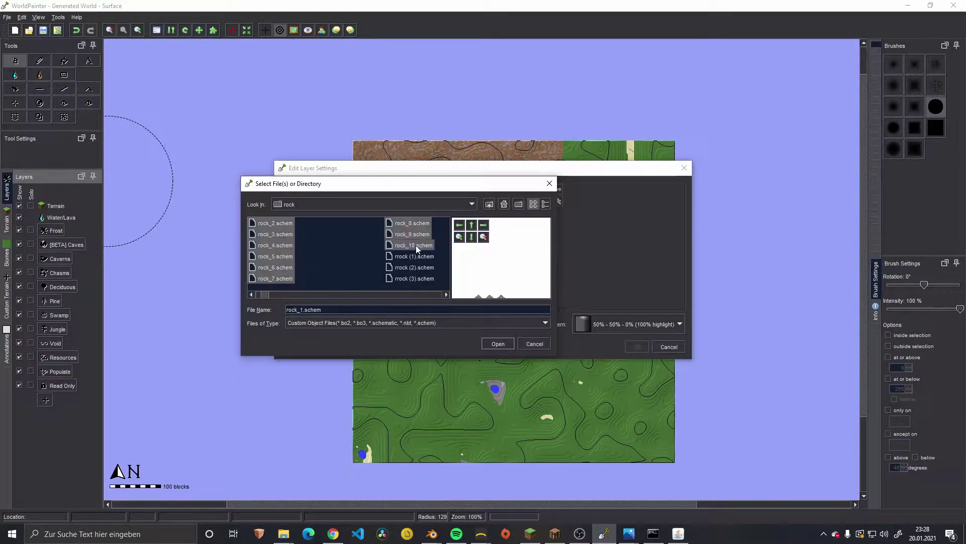
pyautogui.click(492, 345)
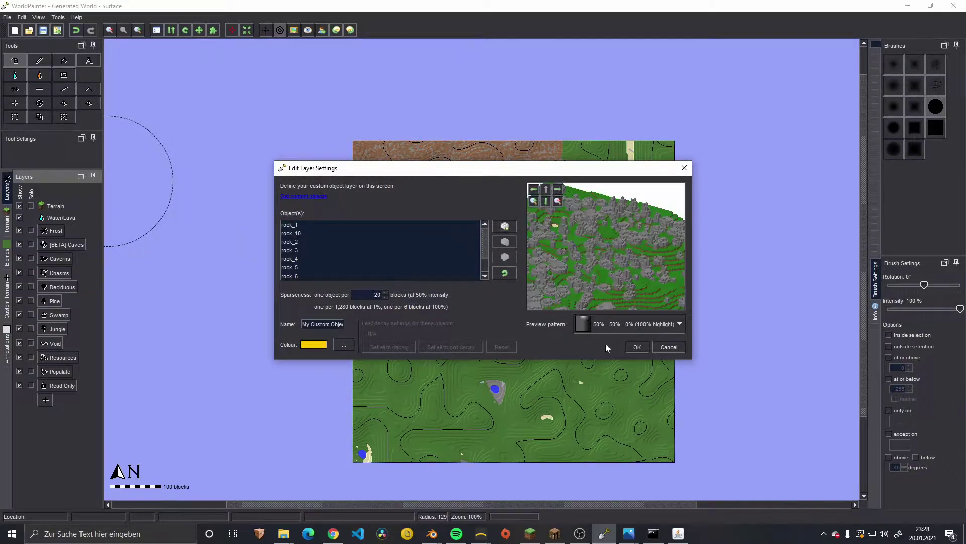
# - Set the rock layer's sparseness to one object per 500 blocks and name the layer Rocks
pyautogui.moveTo(373, 294); pyautogui.dragTo(407, 295)
pyautogui.write('500')
pyautogui.tripleClick(318, 327)
pyautogui.write('Rocks')
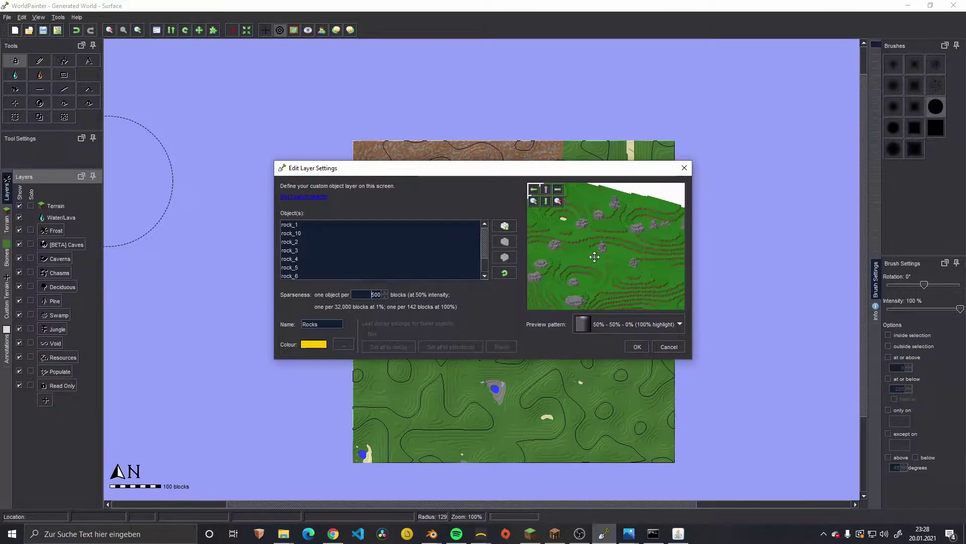
pyautogui.doubleClick(377, 295)
# - Switch to Minecraft and fly over the sample island to examine how its trees and rocks are spaced
pyautogui.hotkey('alt', 'Tab')
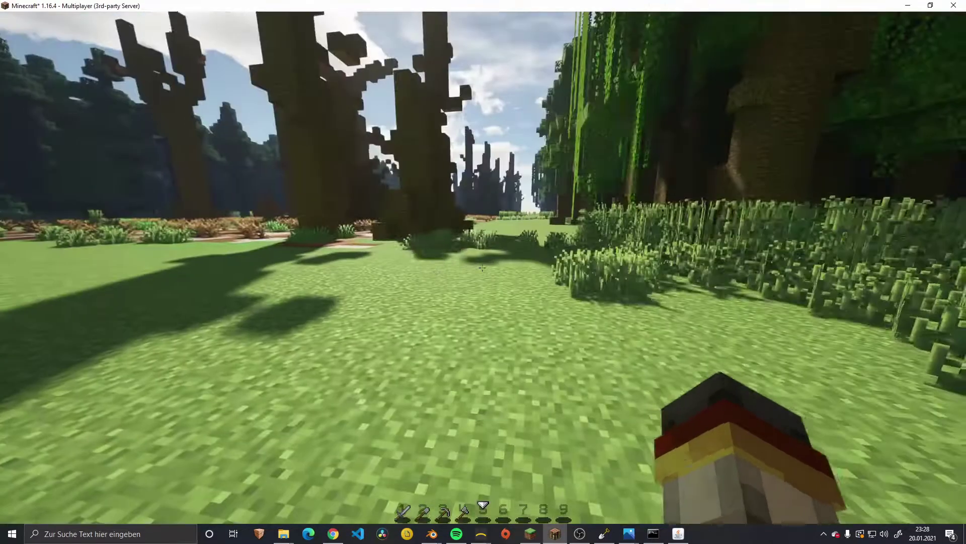
pyautogui.press('space')
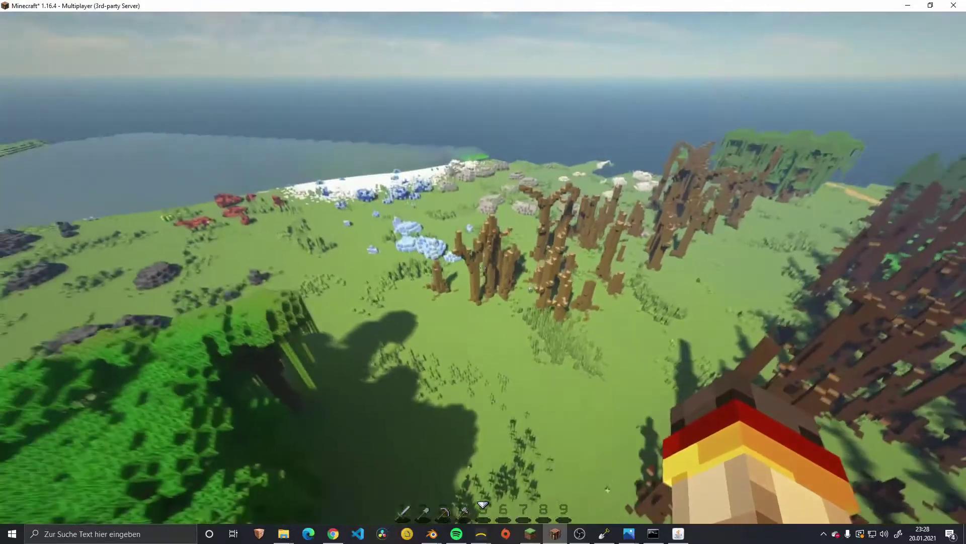
pyautogui.press('w')
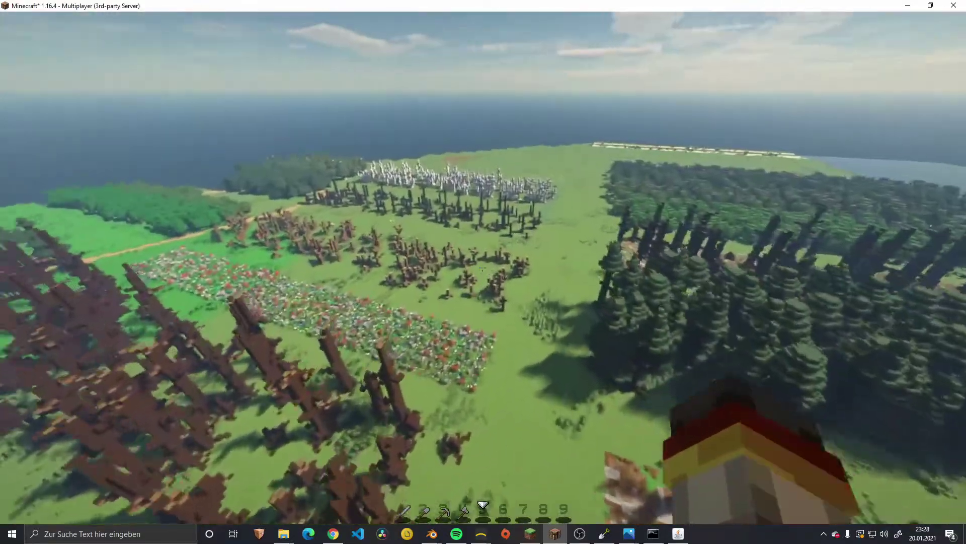
pyautogui.press('w')
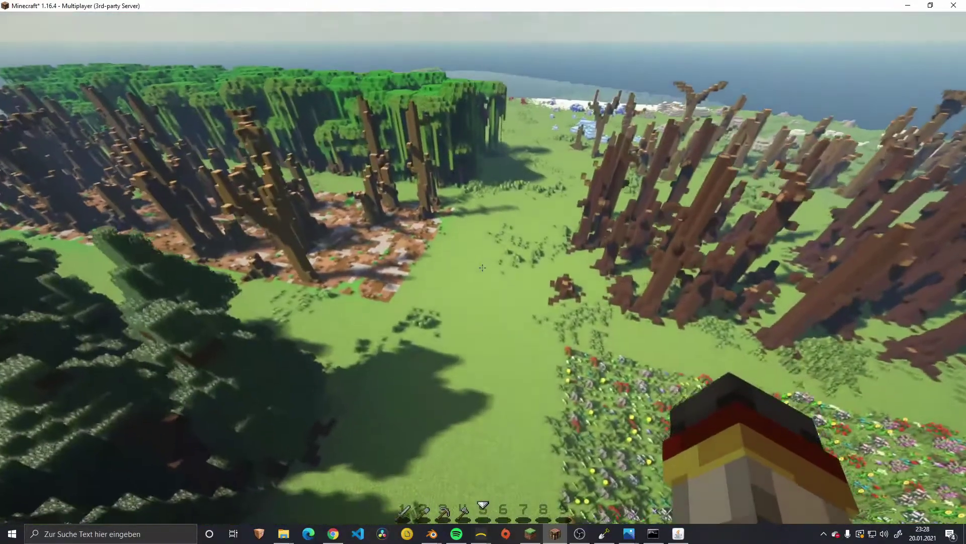
pyautogui.press('shift')
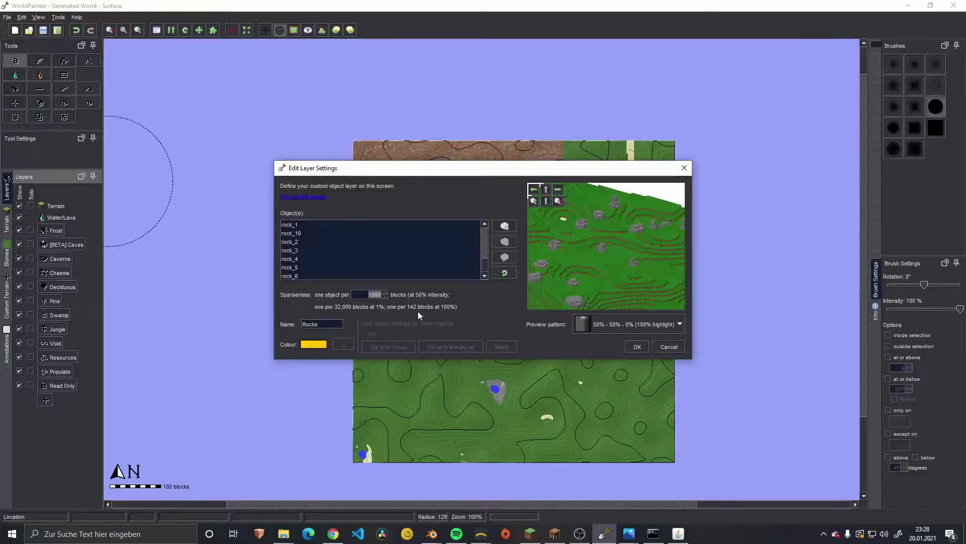
# - Set the Rocks layer's sparseness to one object per 800 blocks and its colour to grey
pyautogui.write('8')
pyautogui.press('Tab')
pyautogui.click(344, 345)
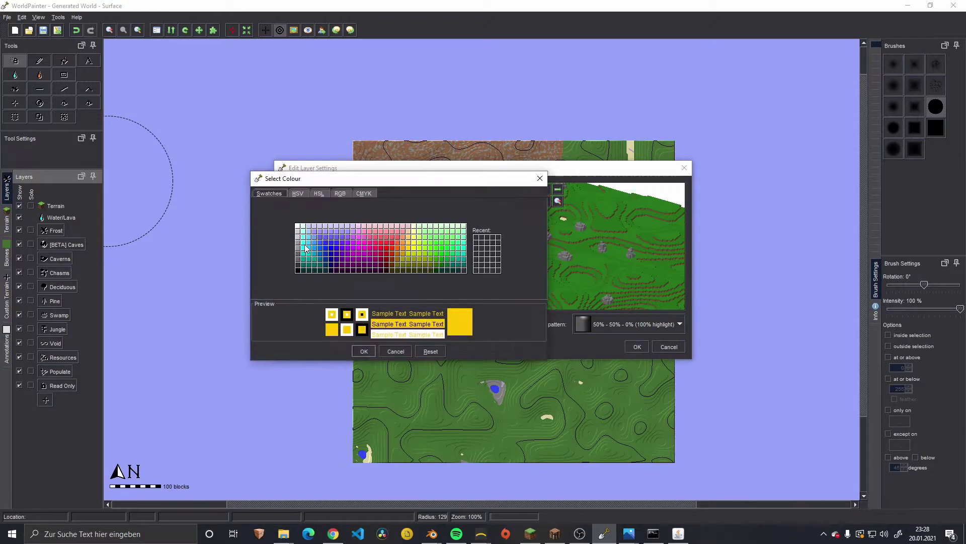
pyautogui.click(301, 246)
pyautogui.click(371, 351)
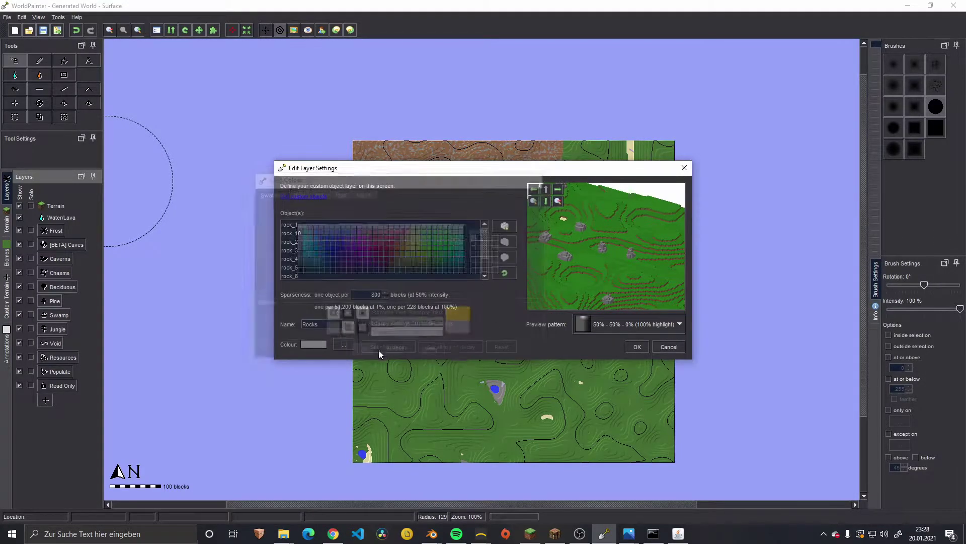
# - Preview the Rocks layer with the 100% pattern and save the layer
pyautogui.click(635, 325)
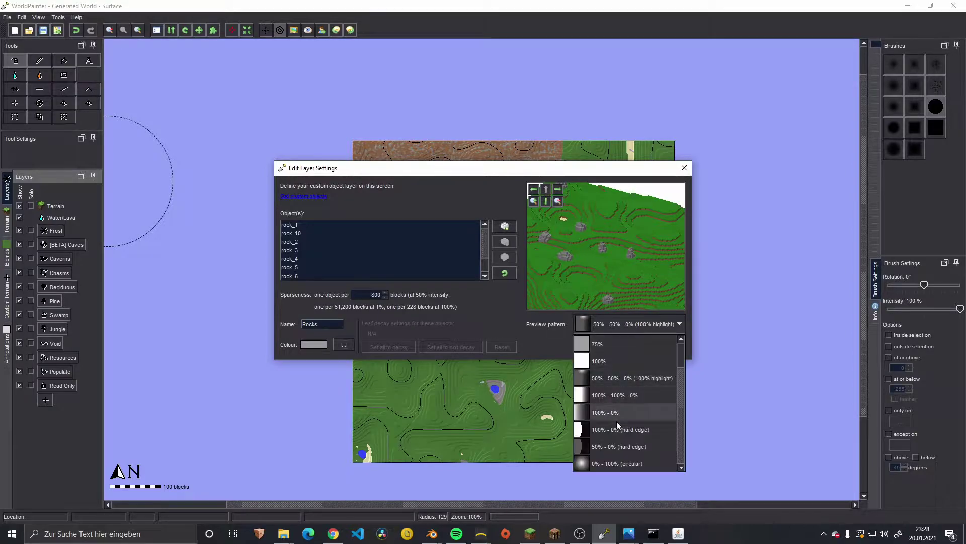
pyautogui.click(616, 361)
pyautogui.moveTo(623, 289); pyautogui.dragTo(597, 241)
pyautogui.click(635, 347)
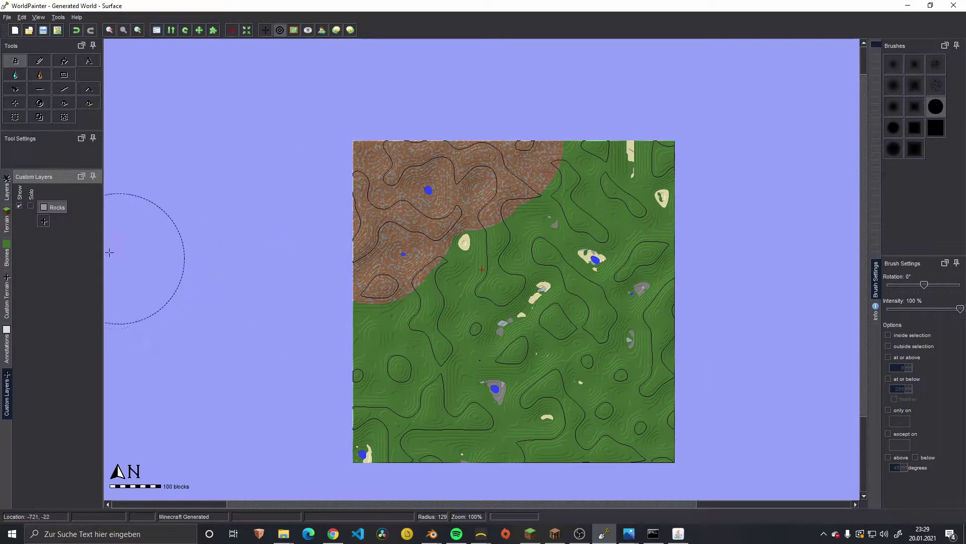
# - Start a second custom object layer and browse to the megaspruce folder for its objects
pyautogui.click(44, 222)
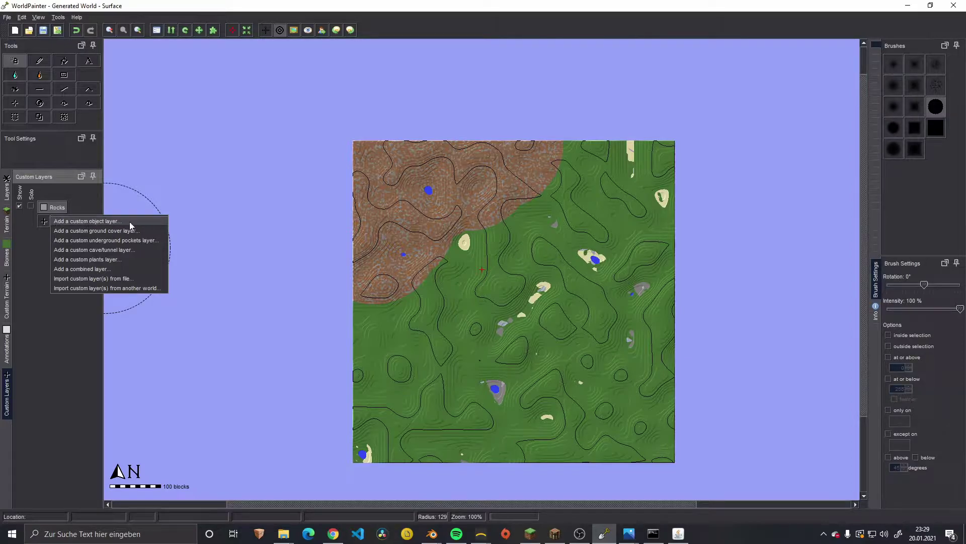
pyautogui.click(116, 222)
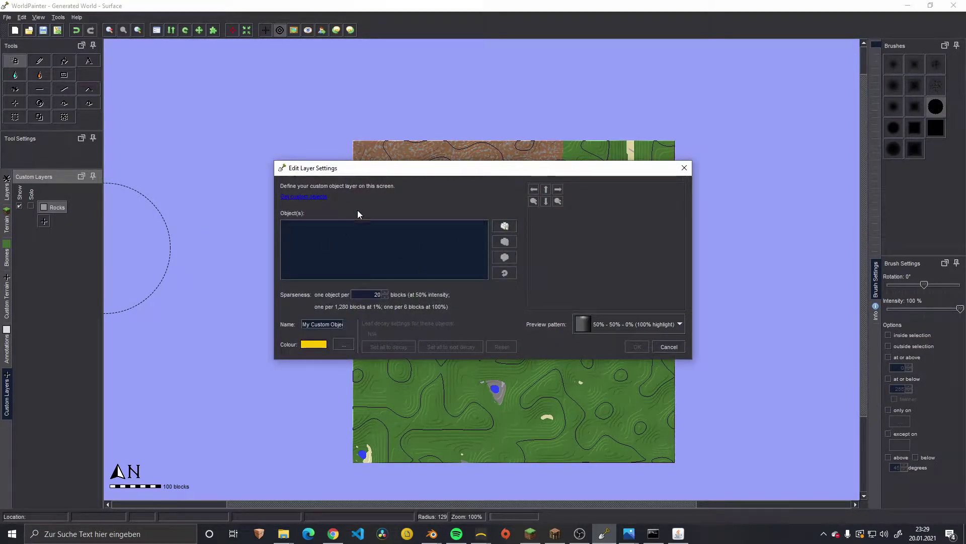
pyautogui.click(505, 226)
pyautogui.click(489, 204)
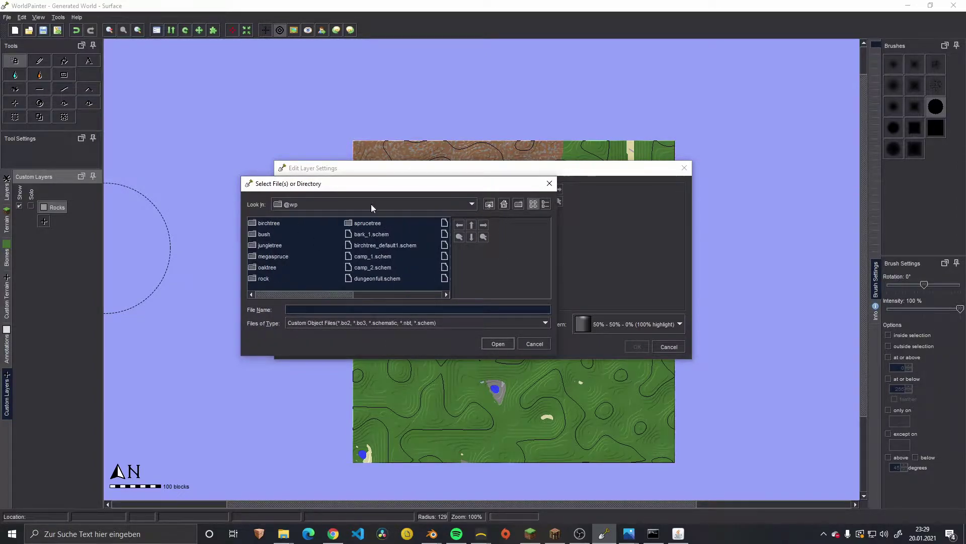
pyautogui.doubleClick(273, 255)
# - Add all dead and stump schematics, from megaspruce_dead_1 to megaspruce_stump_9, to the new layer
pyautogui.click(375, 256)
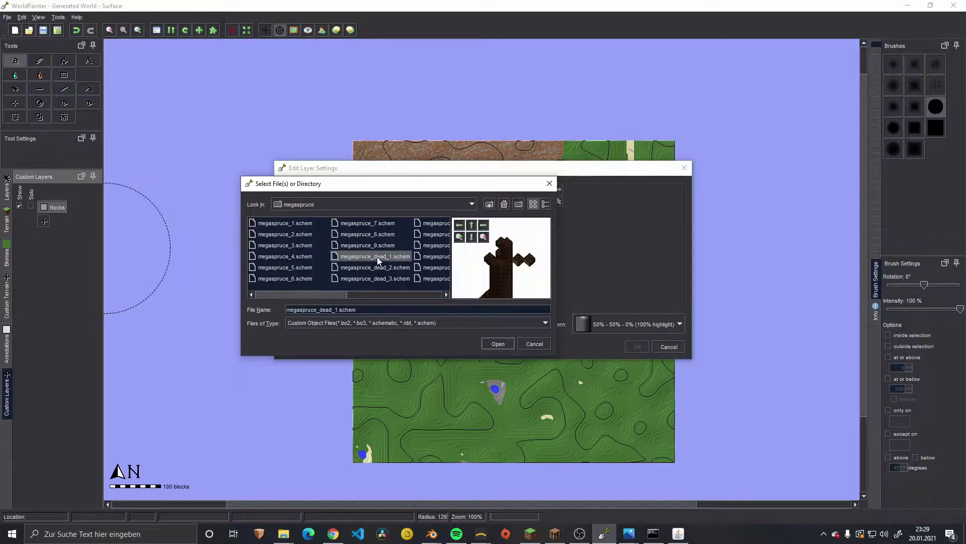
pyautogui.moveTo(555, 356); pyautogui.dragTo(762, 465)
pyautogui.keyDown('shift'); pyautogui.click(374, 323); pyautogui.keyUp('shift')
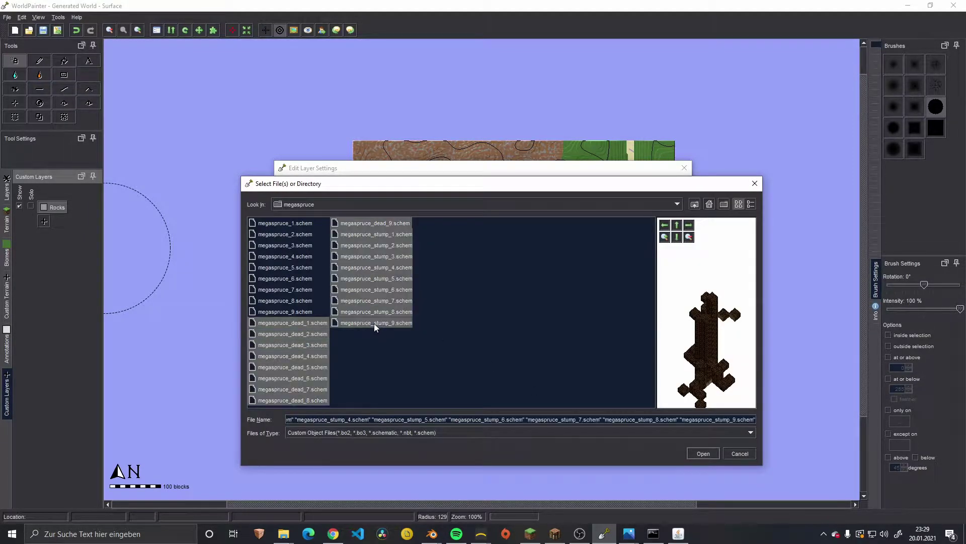
pyautogui.click(366, 313)
pyautogui.click(301, 334)
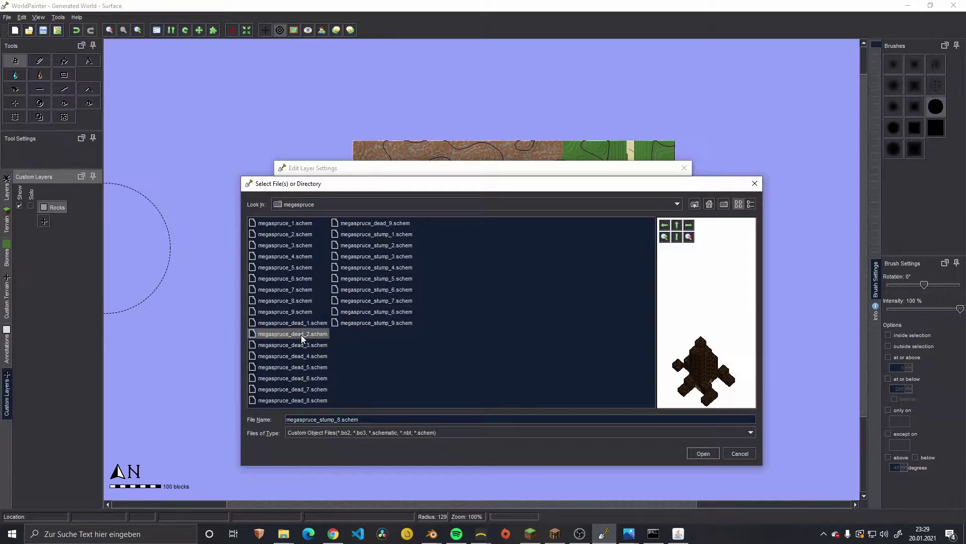
pyautogui.keyDown('shift'); pyautogui.click(296, 322); pyautogui.keyUp('shift')
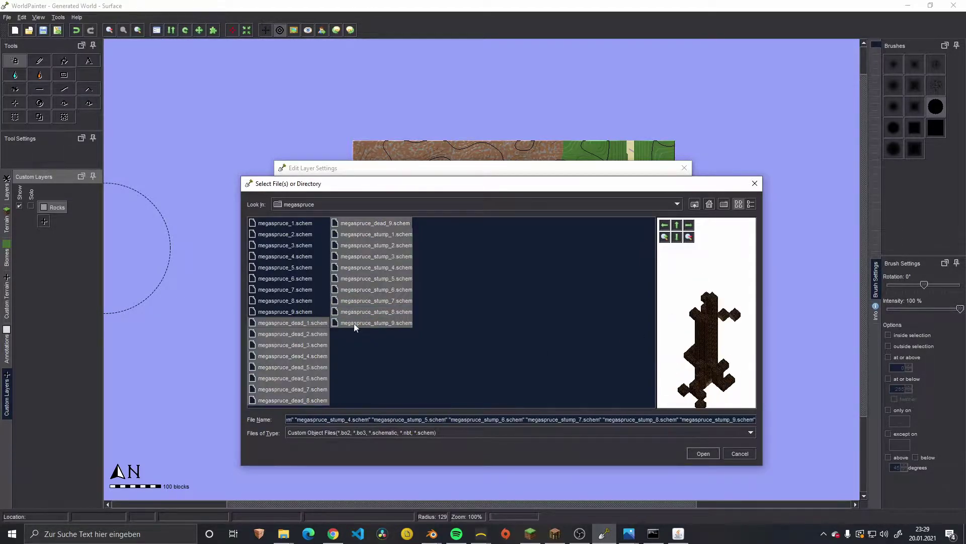
pyautogui.click(694, 453)
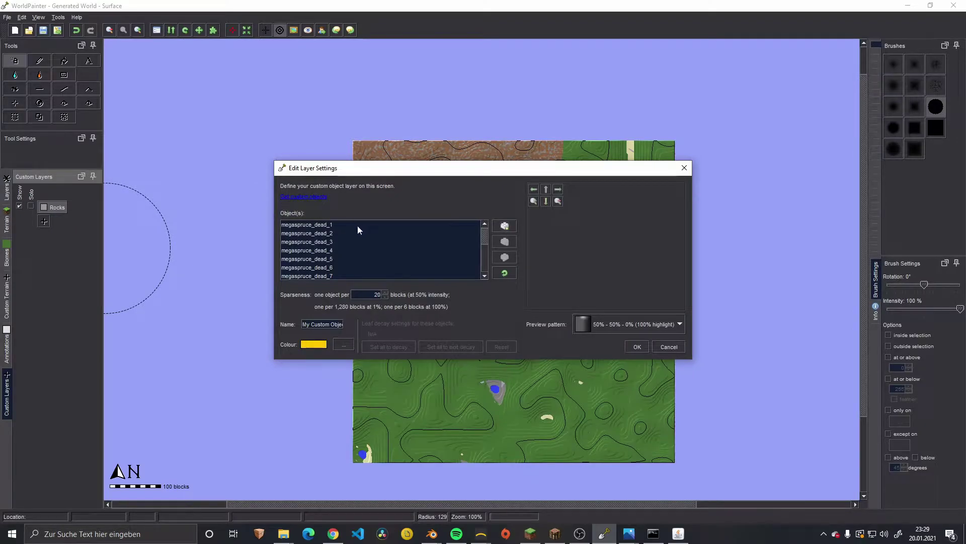
# - Set the vertical (Y axis) offset of the megaspruce_dead_1 object to -1
pyautogui.doubleClick(309, 224)
pyautogui.click(373, 189)
pyautogui.click(442, 212)
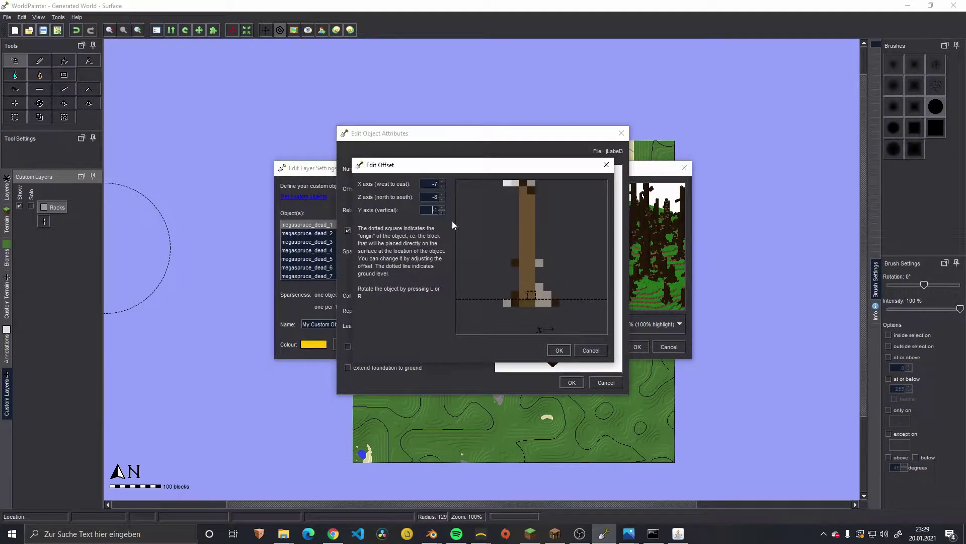
pyautogui.click(558, 351)
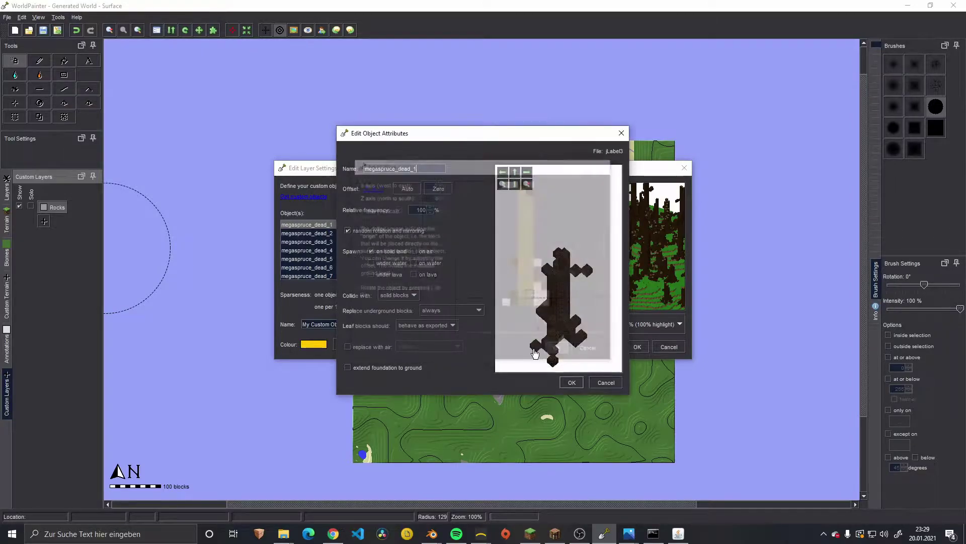
pyautogui.click(572, 383)
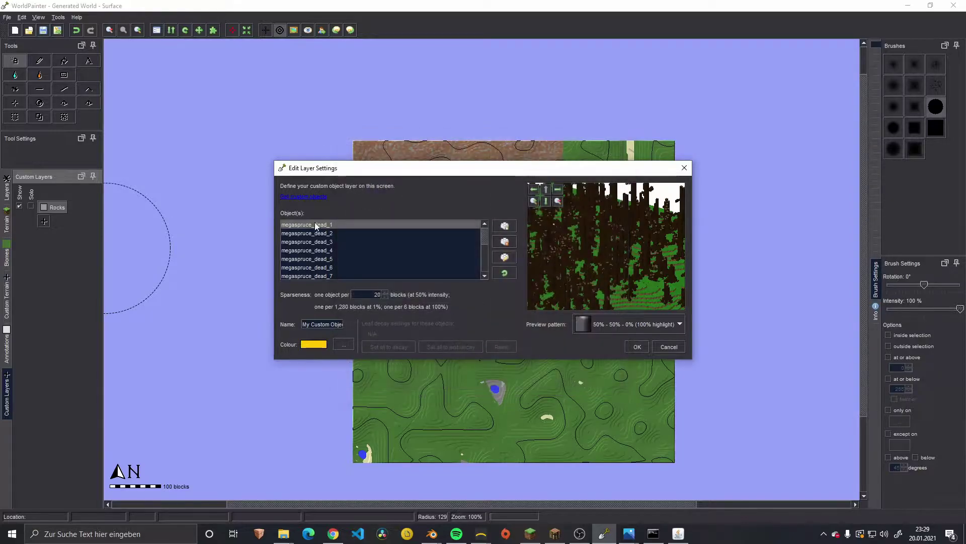
# - Set the vertical (Y axis) offset of the megaspruce_dead_2 object to -1
pyautogui.click(315, 230)
pyautogui.doubleClick(315, 231)
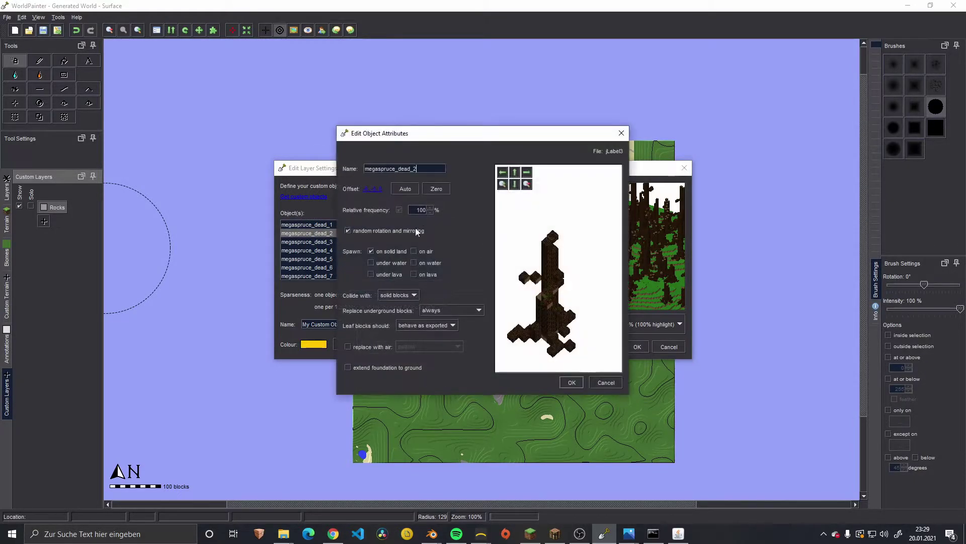
pyautogui.click(381, 190)
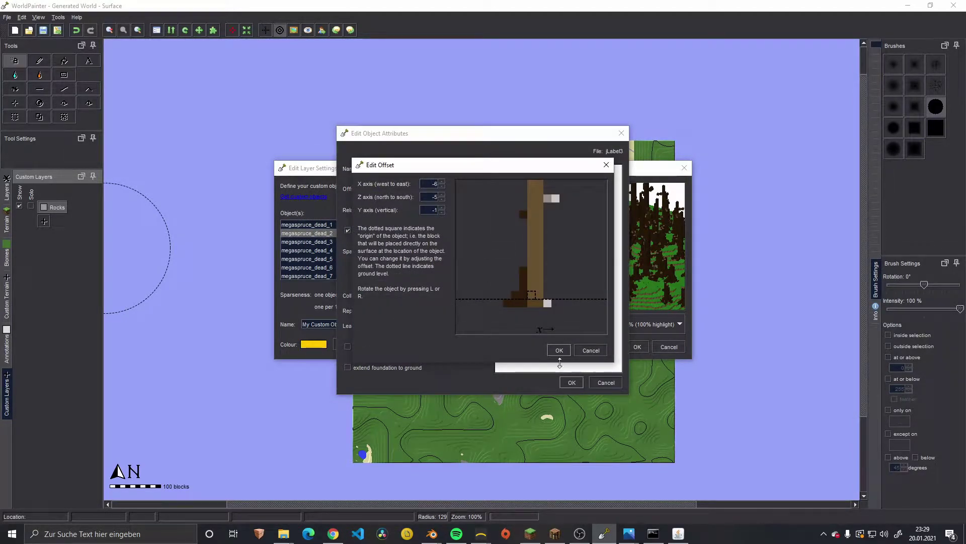
pyautogui.click(557, 352)
pyautogui.click(571, 382)
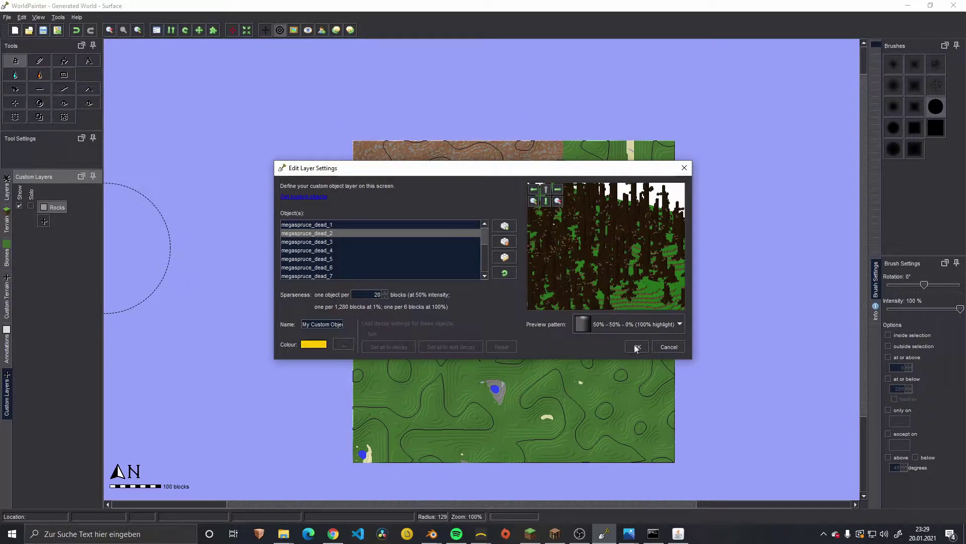
# - Choose the 100% preview pattern for the dead spruce layer and save the layer
pyautogui.click(636, 324)
pyautogui.click(621, 355)
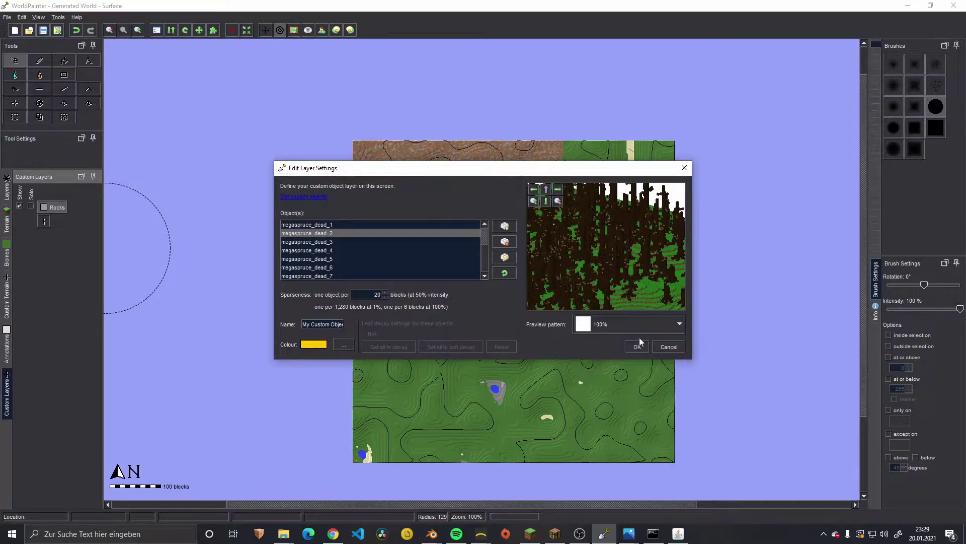
pyautogui.click(637, 347)
# - Rename the dead spruce object layer as tree and set its sparseness to one object per 150 blocks
pyautogui.rightClick(87, 225)
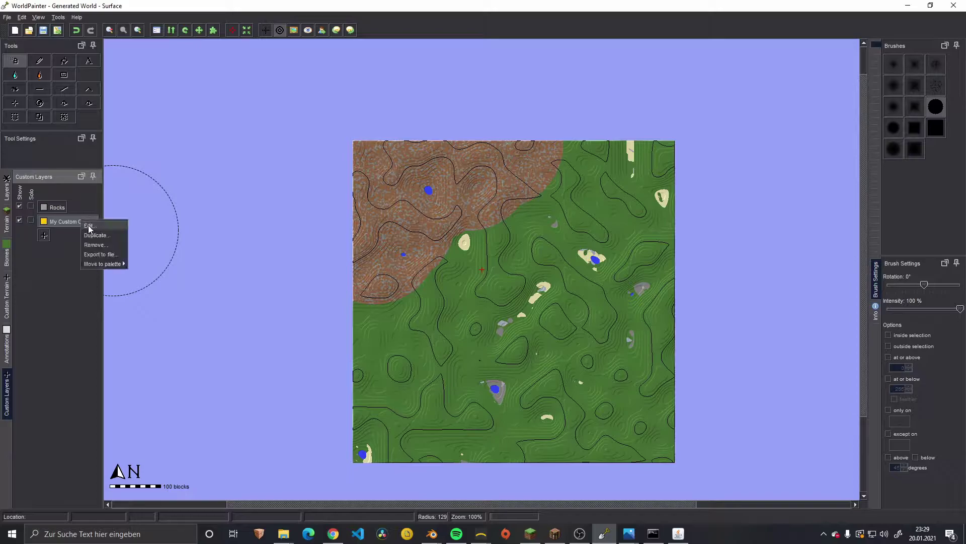
pyautogui.click(96, 230)
pyautogui.tripleClick(328, 324)
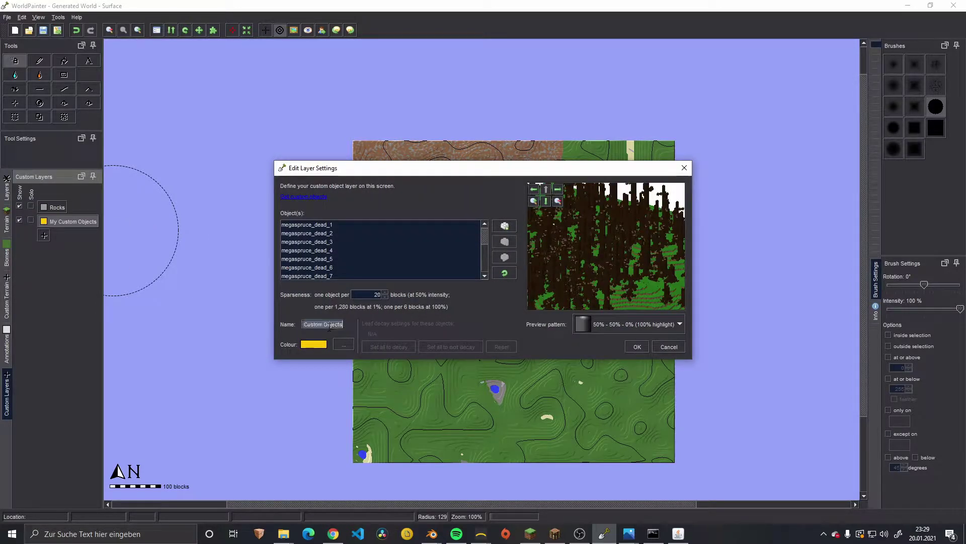
pyautogui.write('tree')
pyautogui.hotkey('shift', 'Tab')
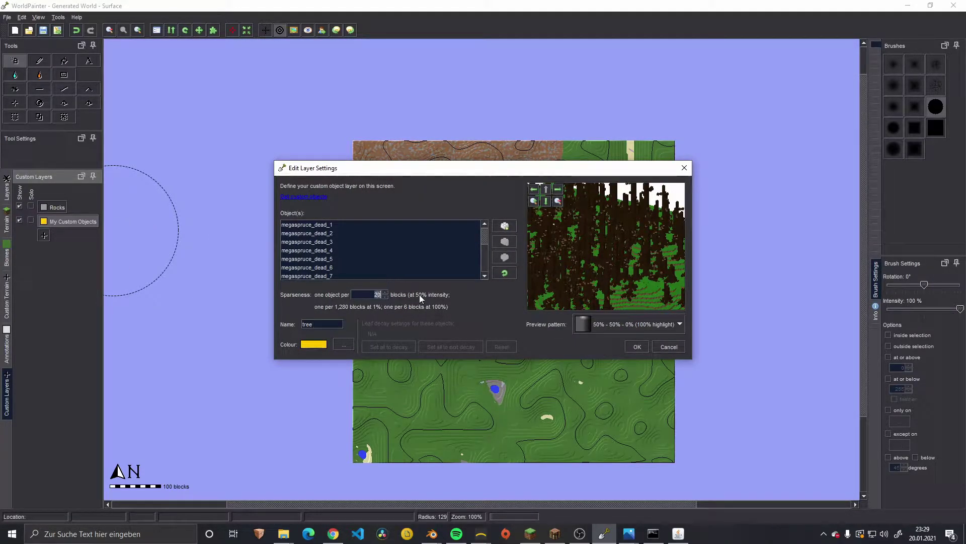
pyautogui.write('75')
pyautogui.press('Tab')
pyautogui.write('150')
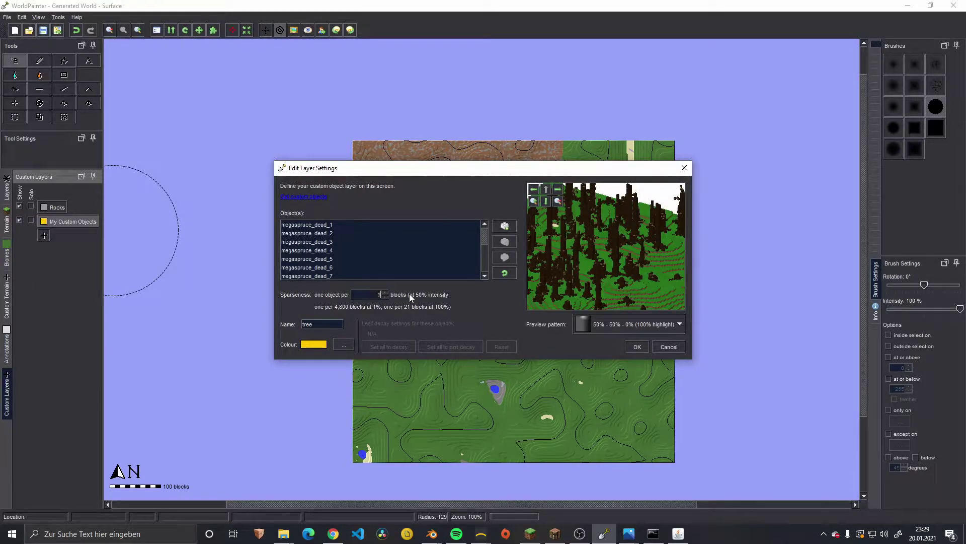
# - Preview the tree layer with the 100% pattern, change its colour to bright green and save the layer
pyautogui.click(633, 324)
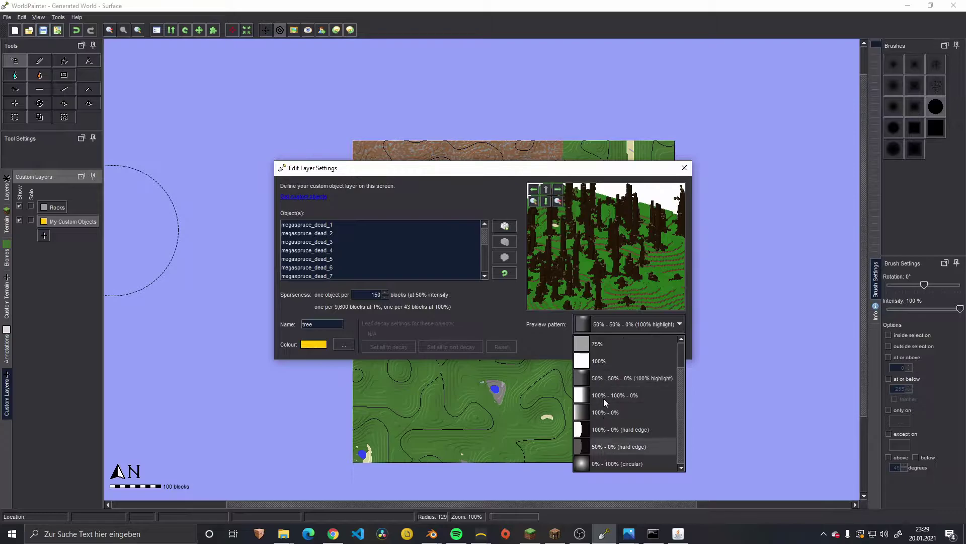
pyautogui.click(603, 359)
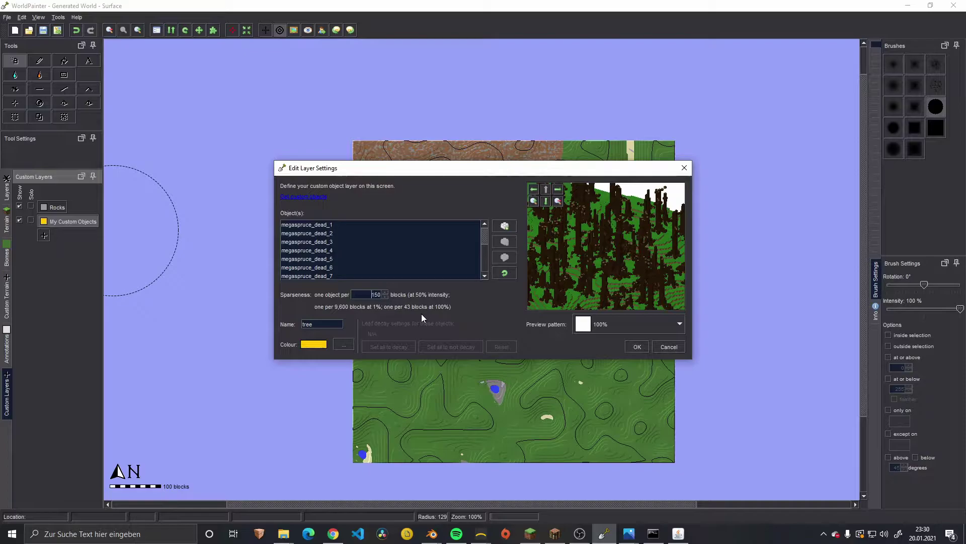
pyautogui.click(346, 344)
pyautogui.click(448, 256)
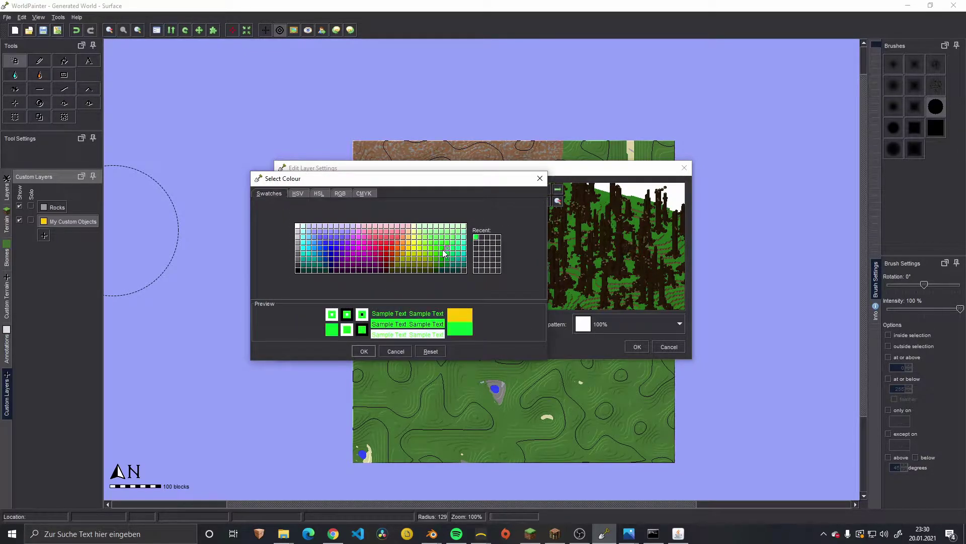
pyautogui.click(364, 351)
pyautogui.click(638, 348)
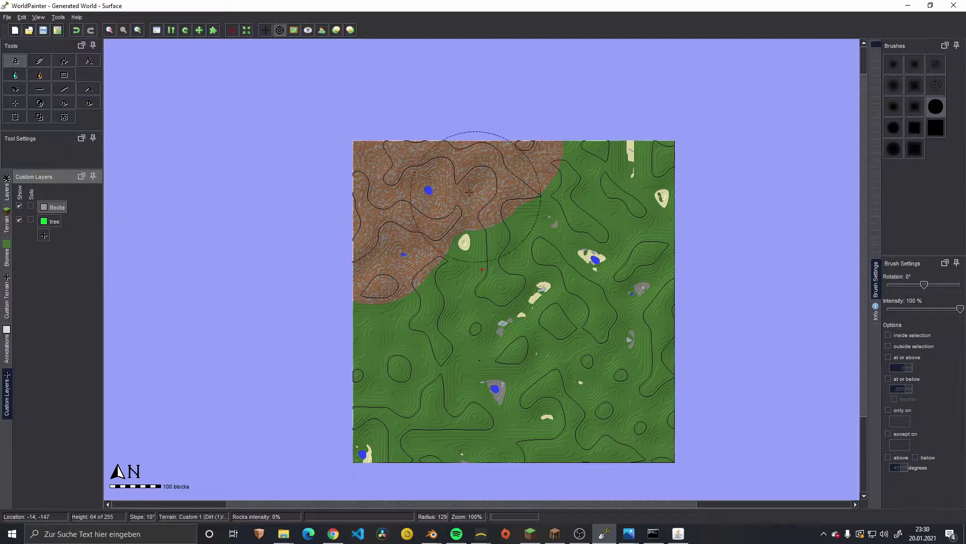
# - Reduce the brush radius to 59 and paint the Rocks layer diagonally across the dirt-gravel area
pyautogui.scroll(-5, 398, 247)
pyautogui.moveTo(380, 252); pyautogui.dragTo(486, 174)
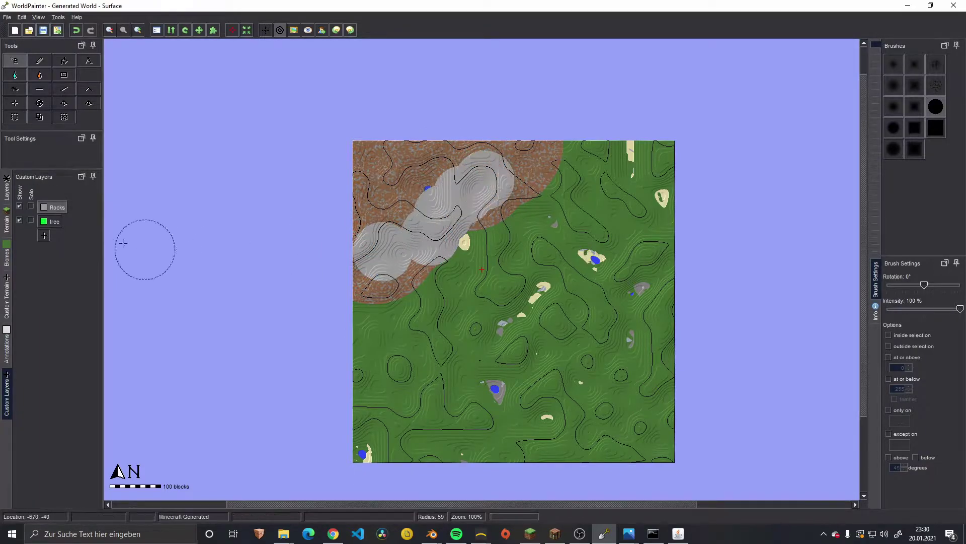
pyautogui.moveTo(413, 249)
pyautogui.mouseDown()
pyautogui.moveTo(383, 259)
pyautogui.moveTo(480, 224)
pyautogui.mouseUp()
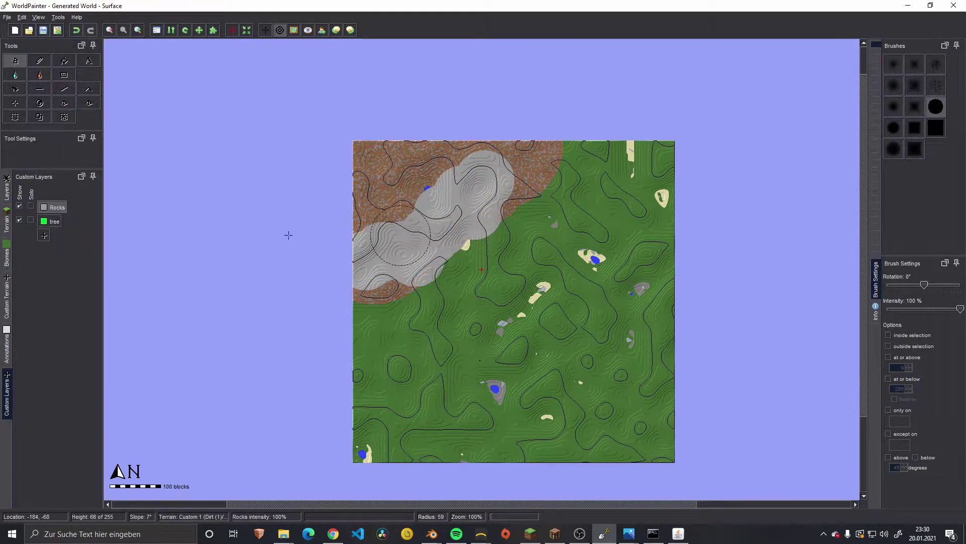
# - Paint several spots of the tree layer over and around the painted rocks area
pyautogui.click(52, 222)
pyautogui.click(403, 222)
pyautogui.click(448, 236)
pyautogui.click(412, 259)
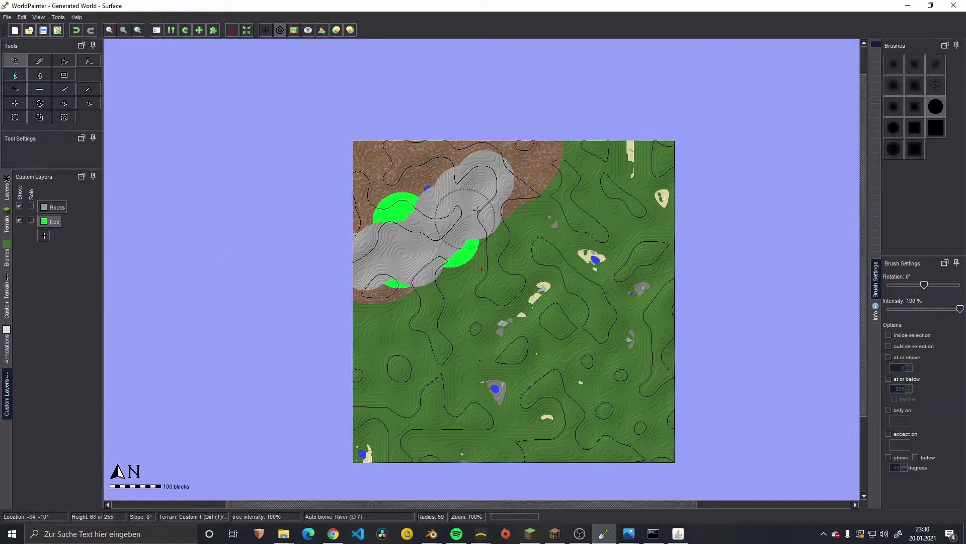
pyautogui.click(506, 206)
# - Solo the tree and Rocks layers one at a time to check their painted areas, restoring the full view after each
pyautogui.click(31, 220)
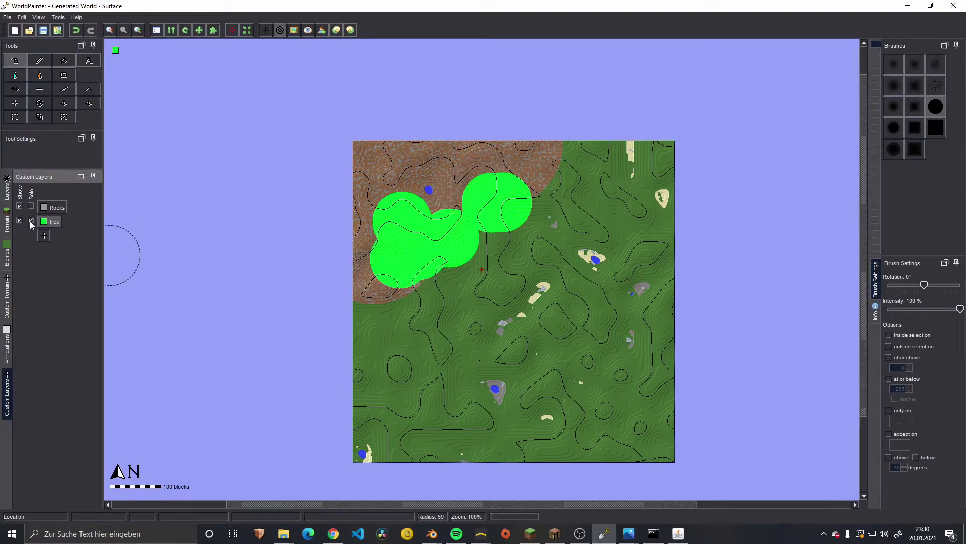
pyautogui.click(30, 220)
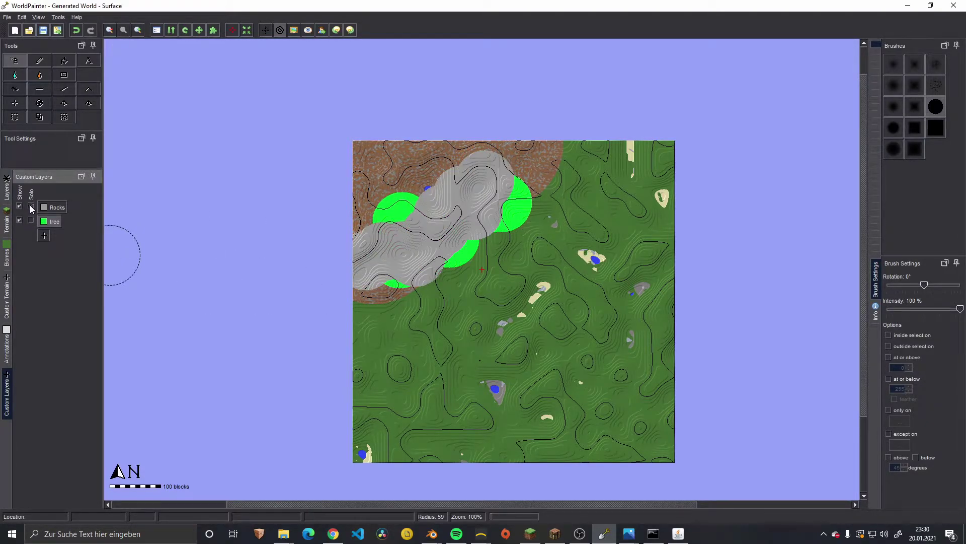
pyautogui.click(31, 206)
pyautogui.click(31, 205)
# - Create a combined layer with the Dirt (1)/Gravel terrain and the Taiga biome
pyautogui.click(44, 236)
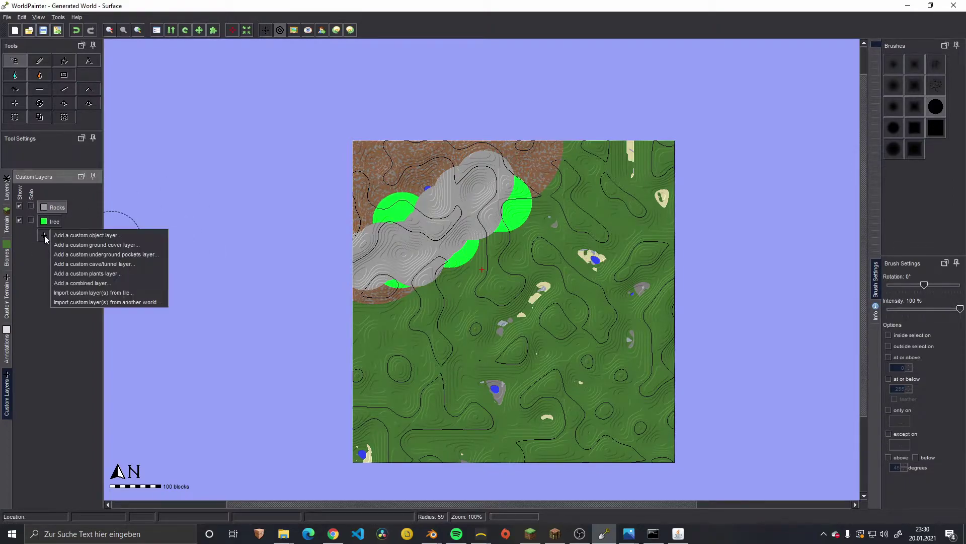
pyautogui.click(91, 283)
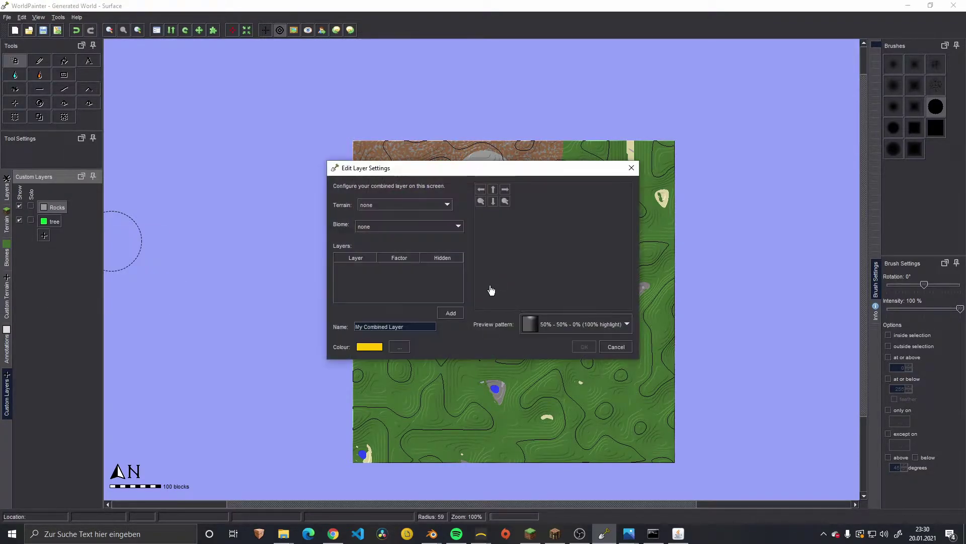
pyautogui.click(410, 205)
pyautogui.scroll(-5, 410, 253)
pyautogui.scroll(-4, 410, 252)
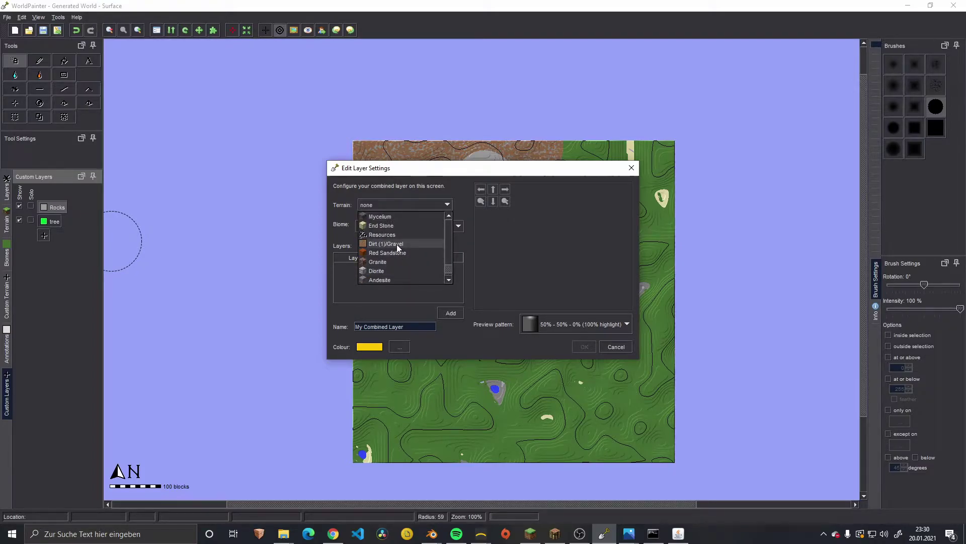
pyautogui.click(396, 244)
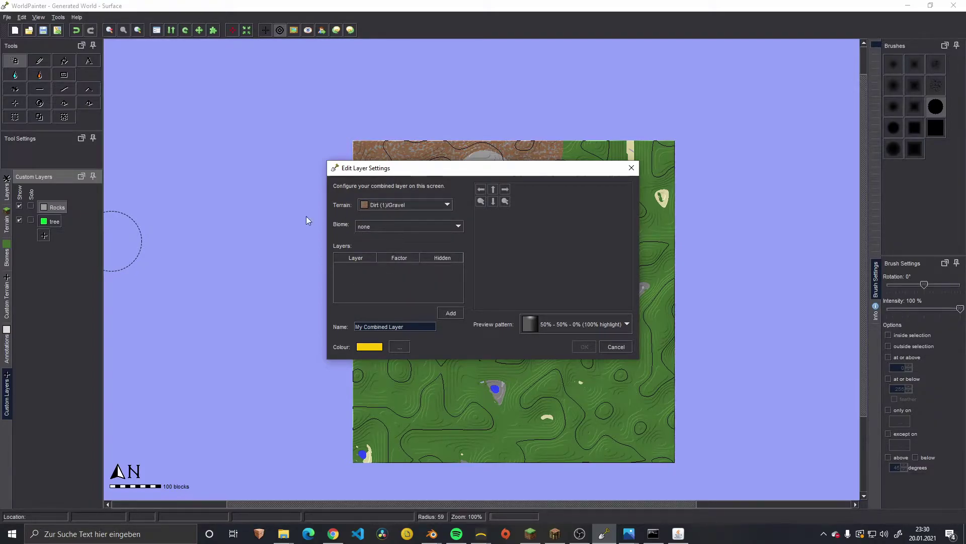
pyautogui.click(412, 229)
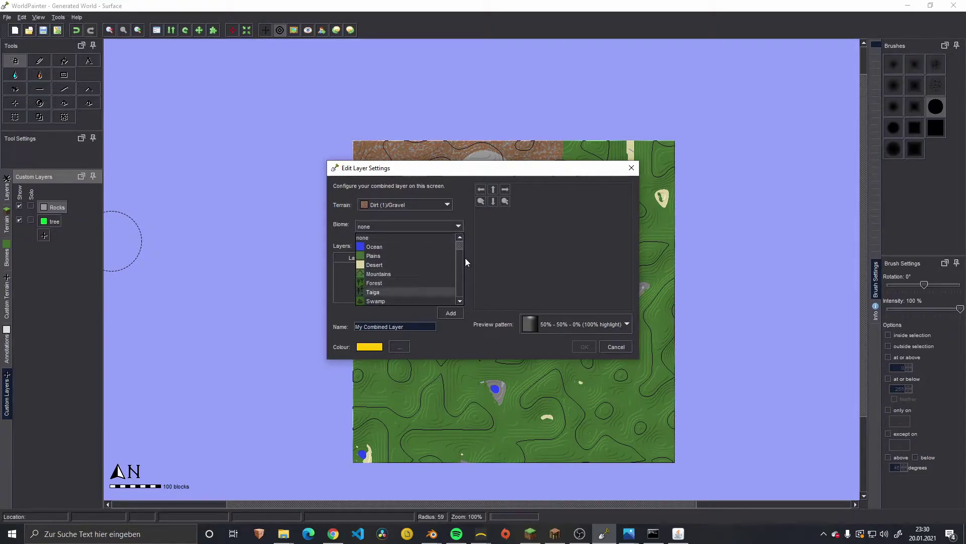
pyautogui.click(379, 292)
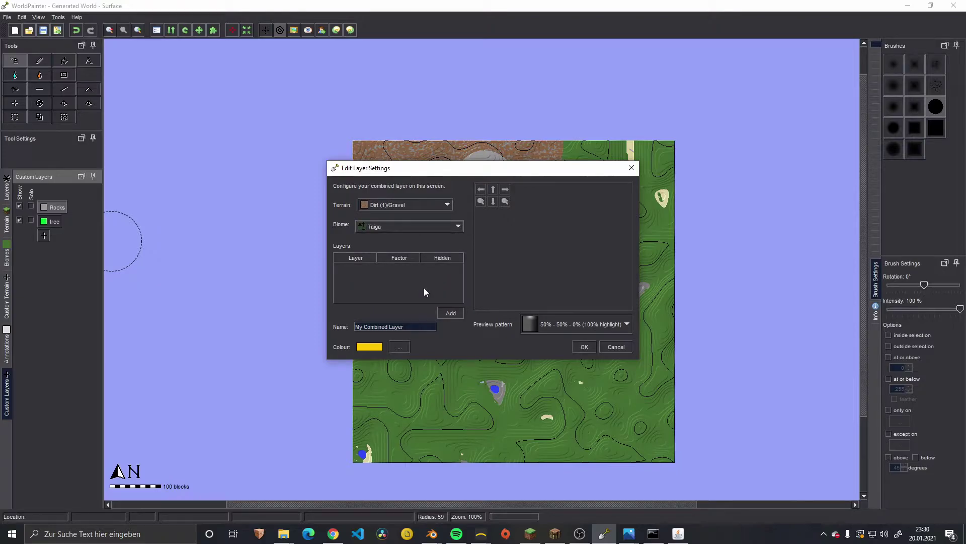
# - Add the tree and Rocks layers to the combined layer, each with a factor of 100
pyautogui.click(456, 313)
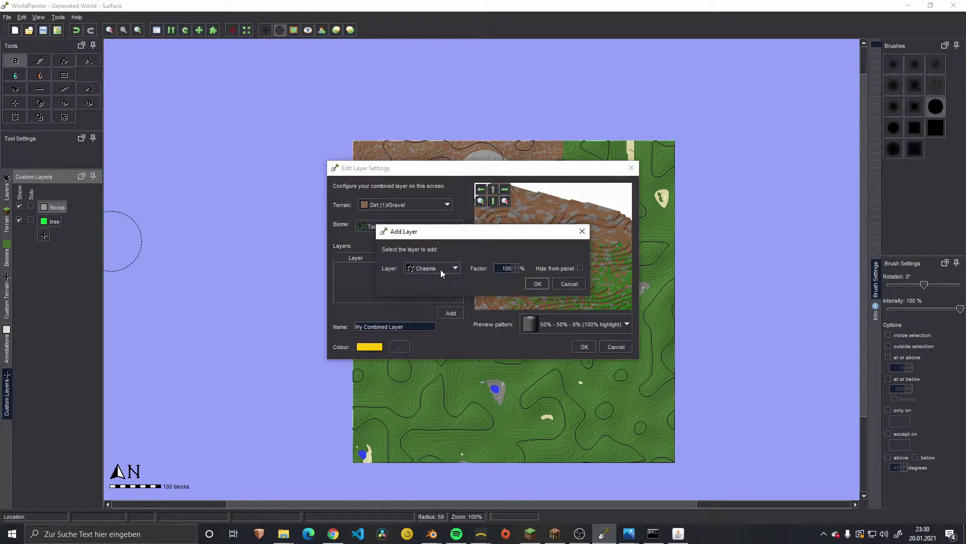
pyautogui.click(440, 269)
pyautogui.click(436, 315)
pyautogui.click(537, 284)
pyautogui.click(451, 313)
pyautogui.click(438, 269)
pyautogui.click(428, 289)
pyautogui.click(538, 283)
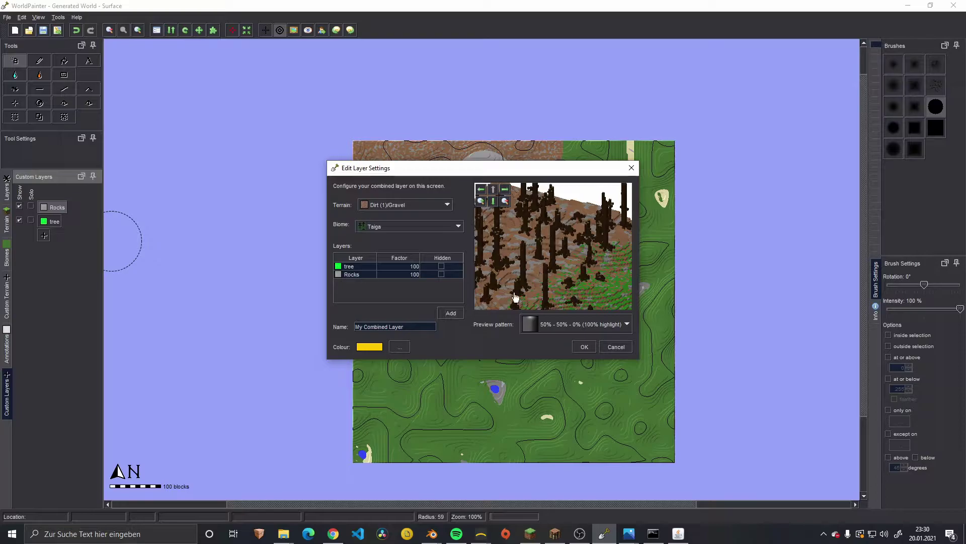
# - Preview the combined layer with the 100% pattern, name it dead forest and save it
pyautogui.click(578, 325)
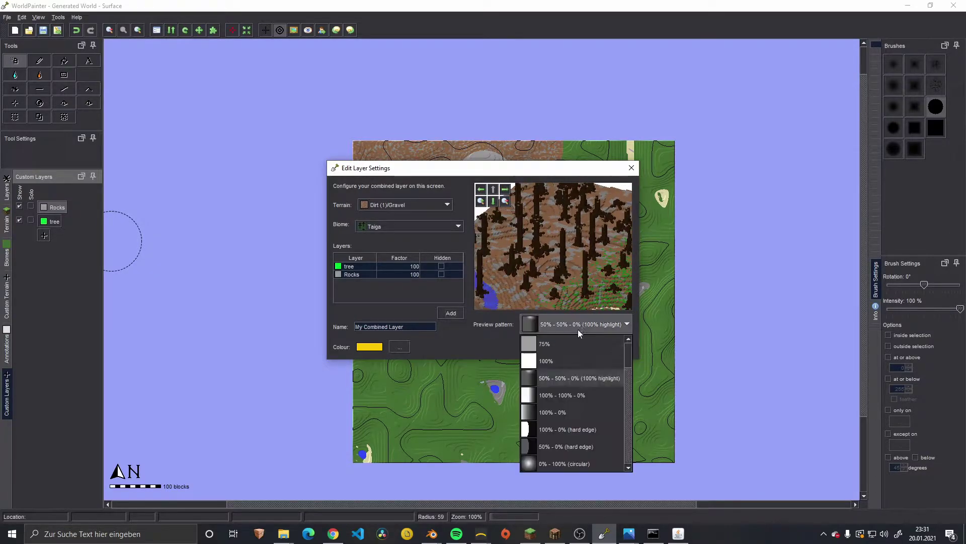
pyautogui.click(553, 361)
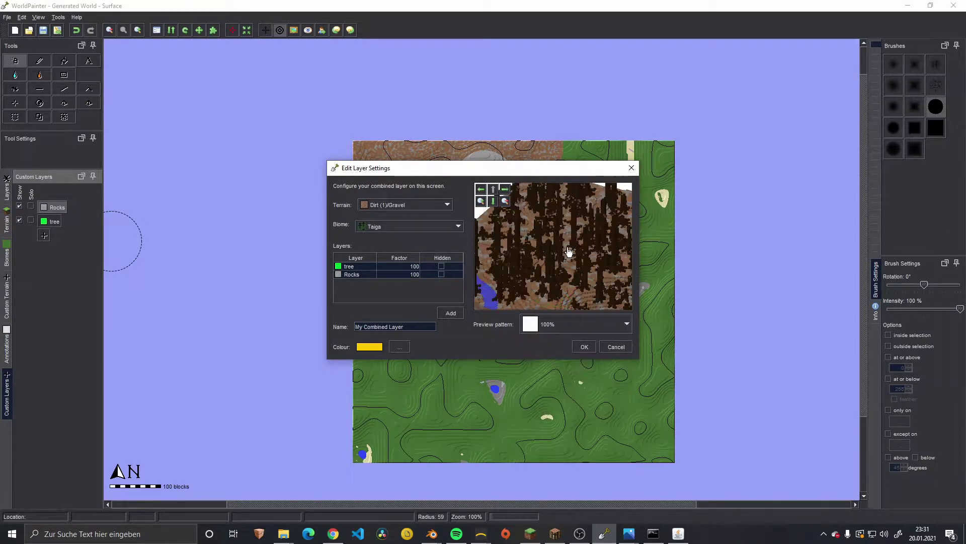
pyautogui.doubleClick(405, 266)
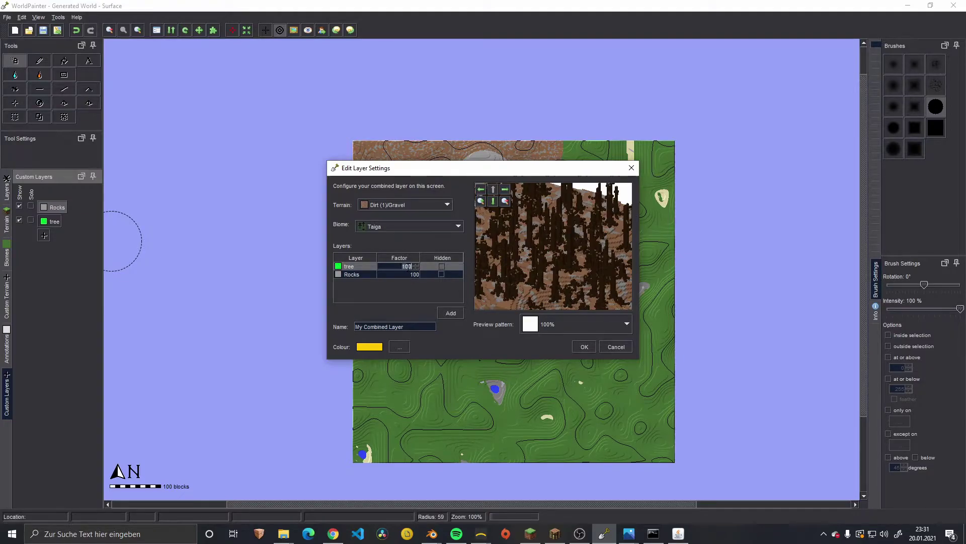
pyautogui.doubleClick(403, 274)
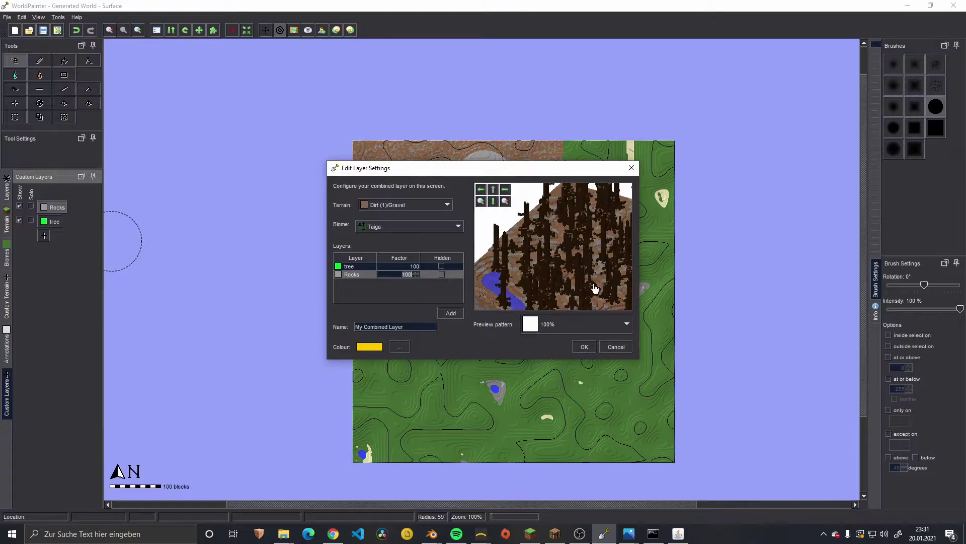
pyautogui.tripleClick(415, 327)
pyautogui.write('dead forest')
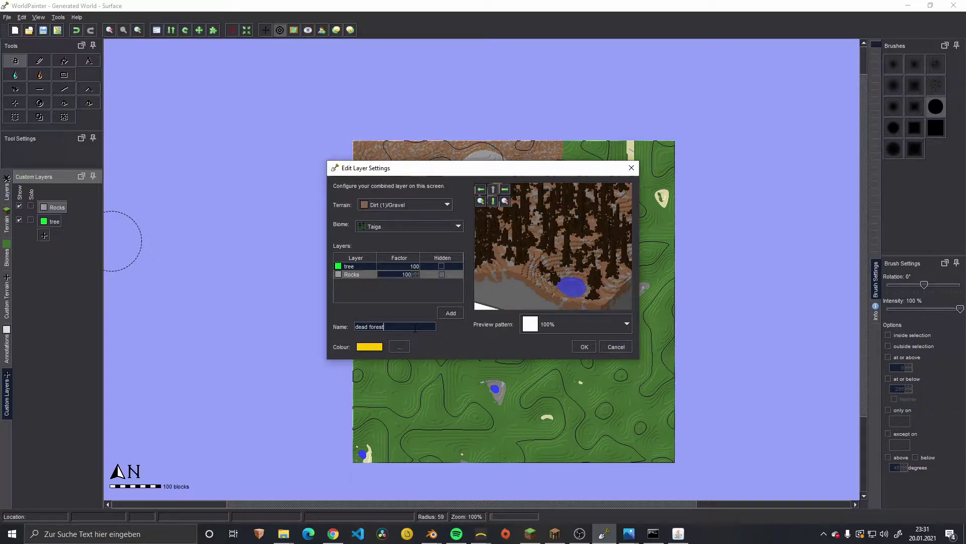
pyautogui.click(584, 347)
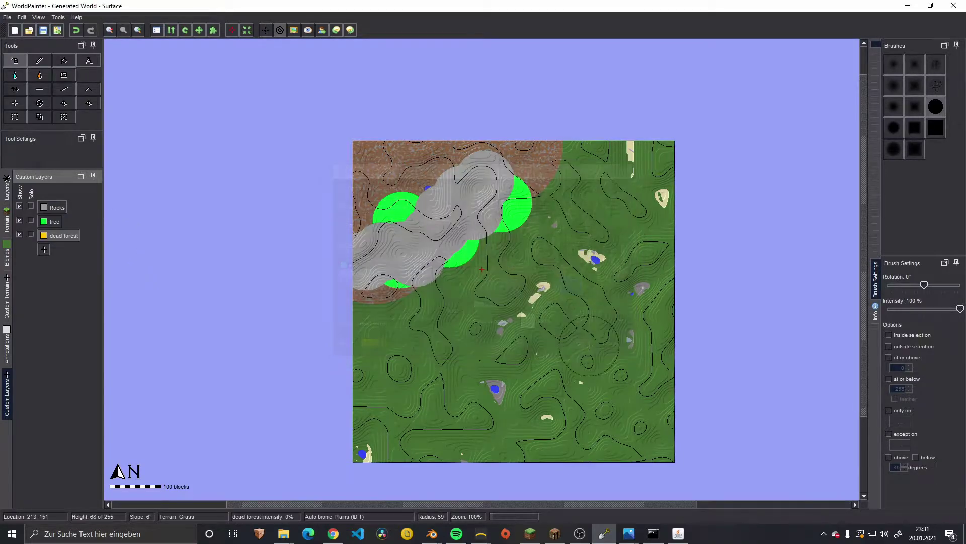
# - Create a custom plants layer with Grass at 1, try Dead Shrub at 1 before resetting it to 0, and save the layer
pyautogui.click(43, 250)
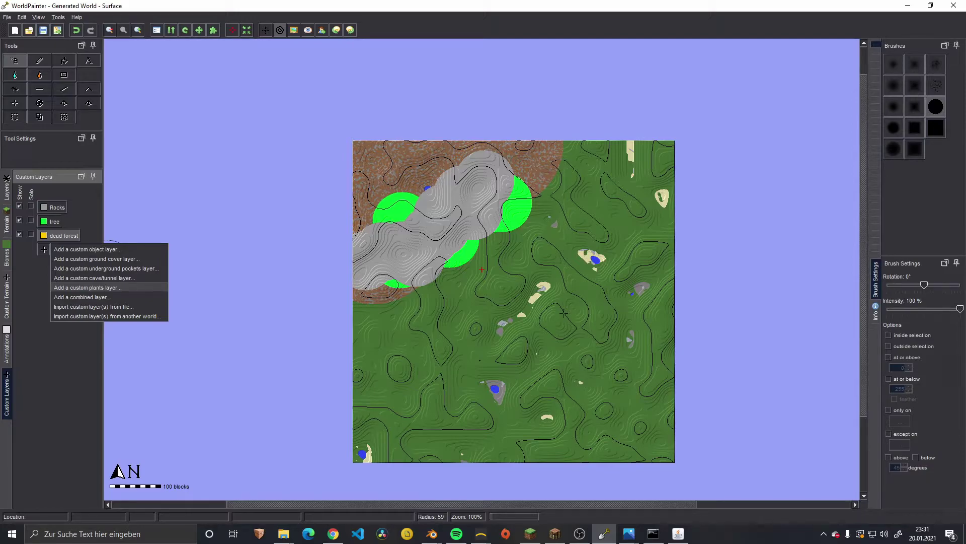
pyautogui.click(87, 288)
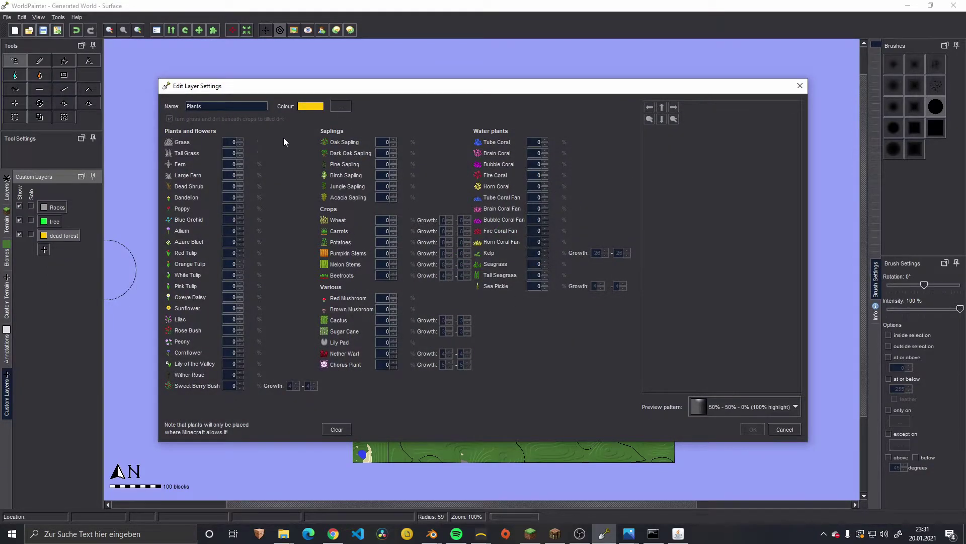
pyautogui.click(240, 141)
pyautogui.click(241, 184)
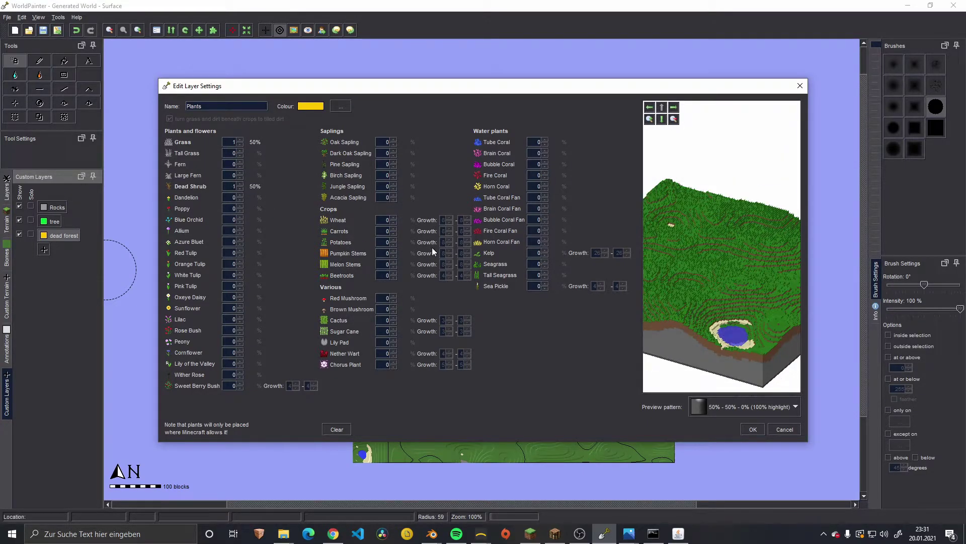
pyautogui.moveTo(679, 263); pyautogui.dragTo(725, 291)
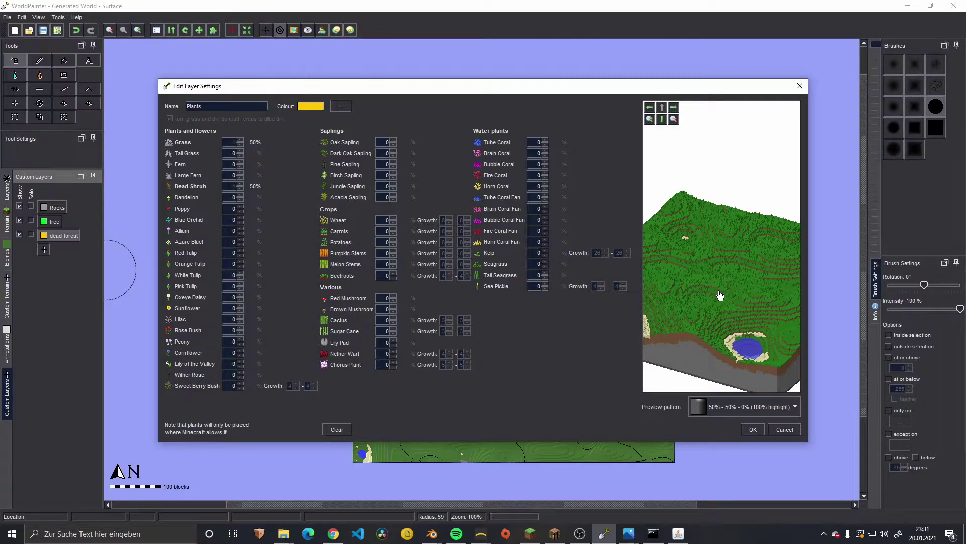
pyautogui.click(239, 189)
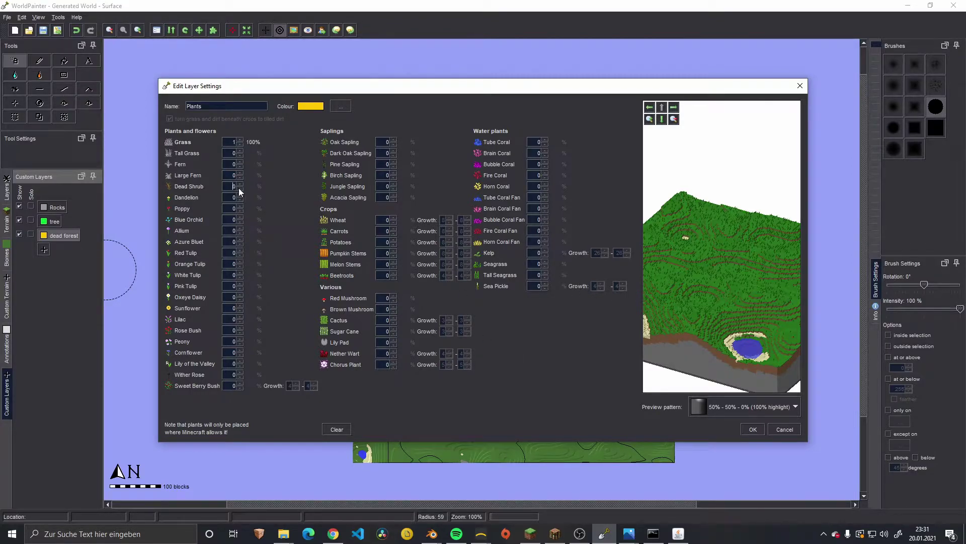
pyautogui.click(753, 429)
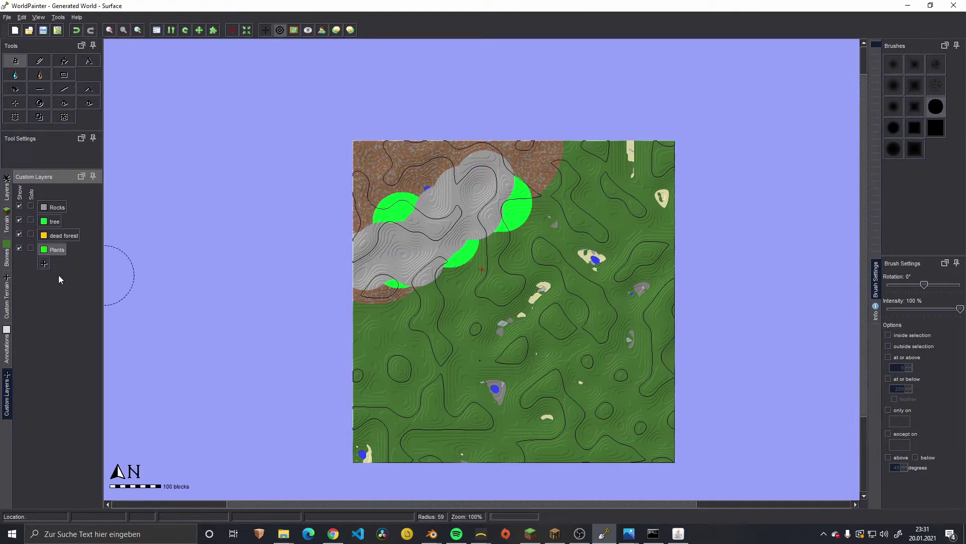
pyautogui.click(44, 264)
pyautogui.click(86, 266)
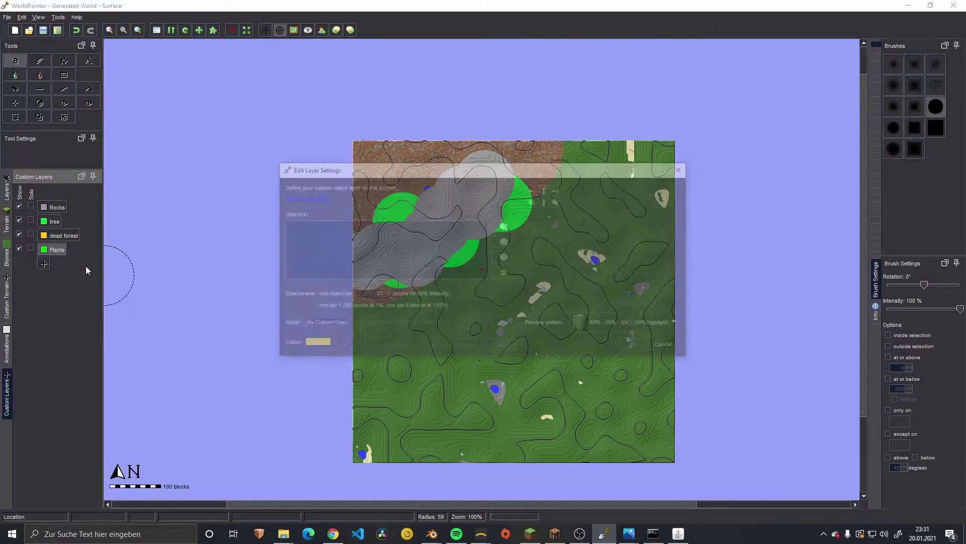
pyautogui.click(504, 226)
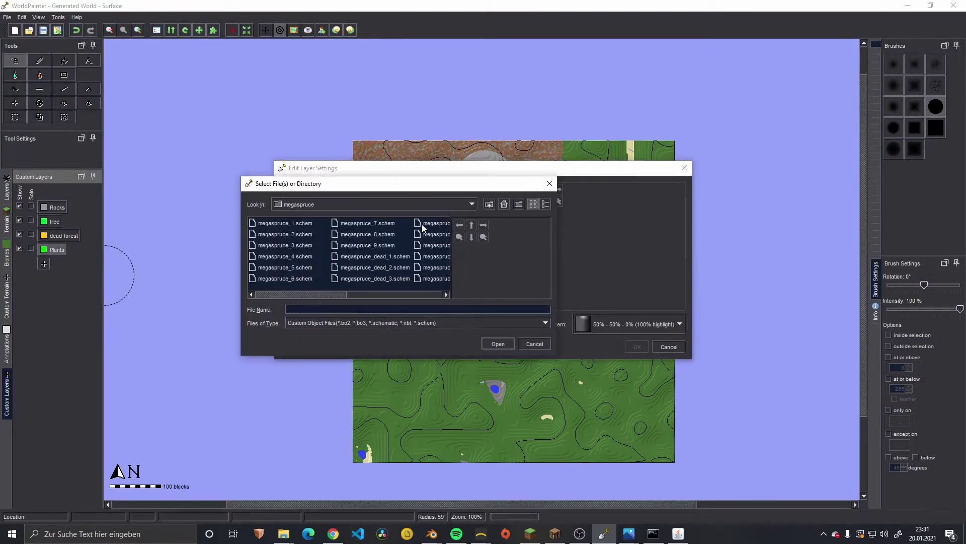
pyautogui.click(488, 204)
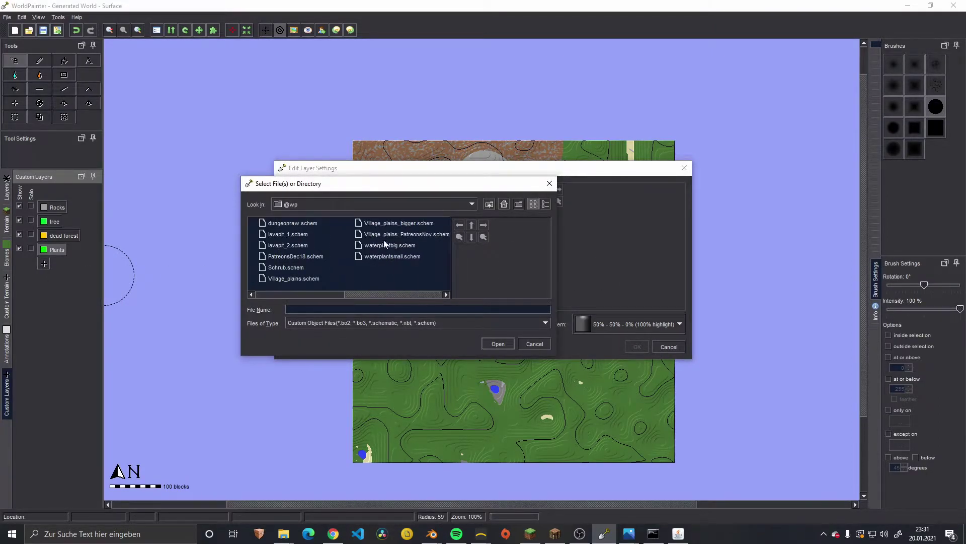
pyautogui.click(288, 267)
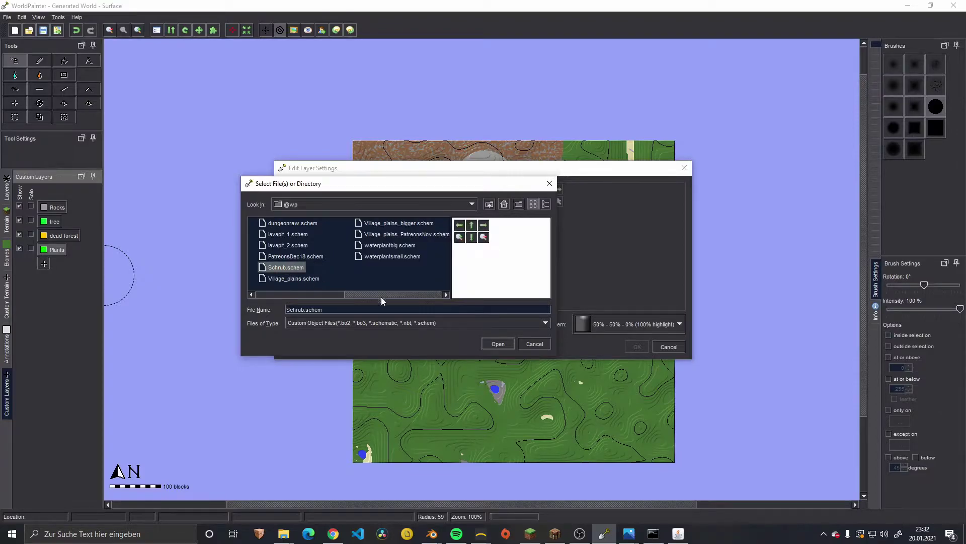
pyautogui.click(289, 257)
pyautogui.click(283, 266)
pyautogui.moveTo(559, 356); pyautogui.dragTo(810, 435)
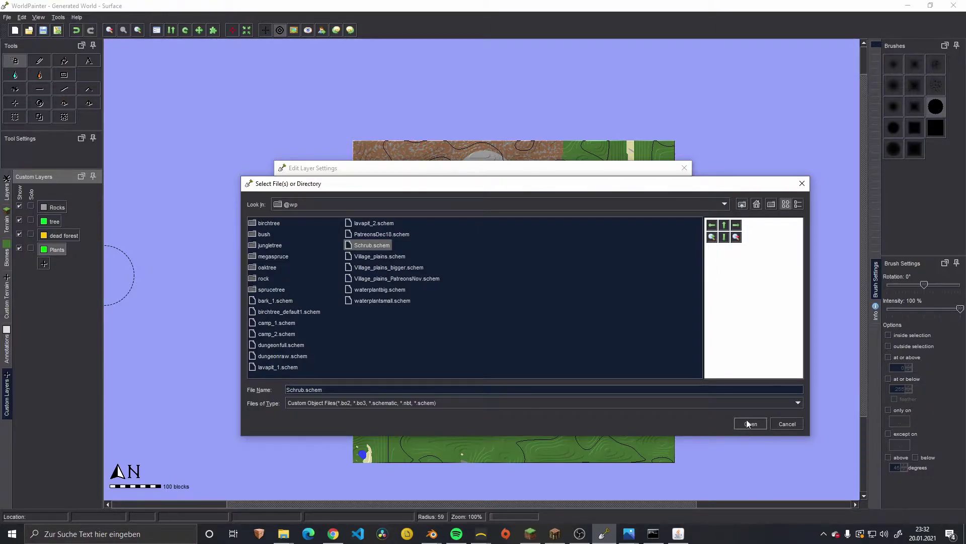
pyautogui.click(382, 234)
pyautogui.click(372, 245)
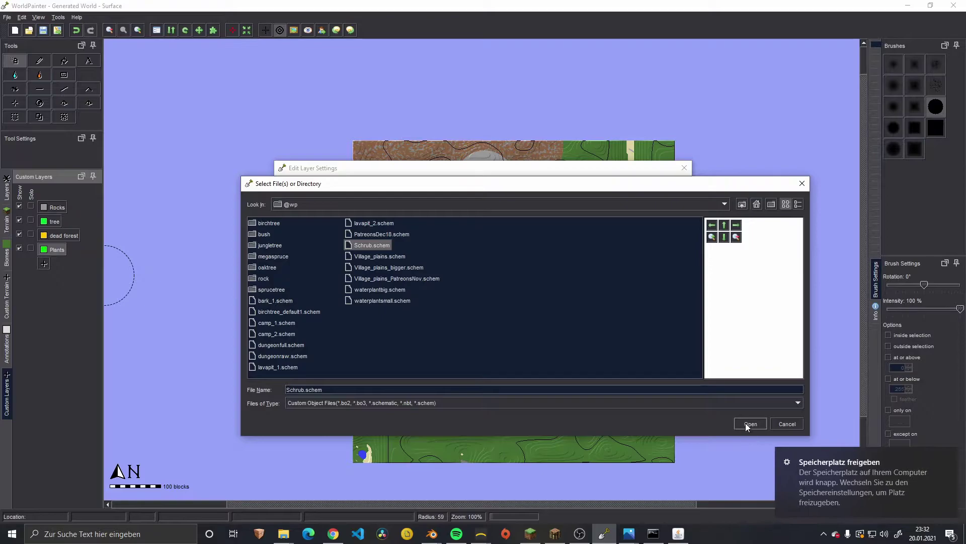
pyautogui.click(746, 423)
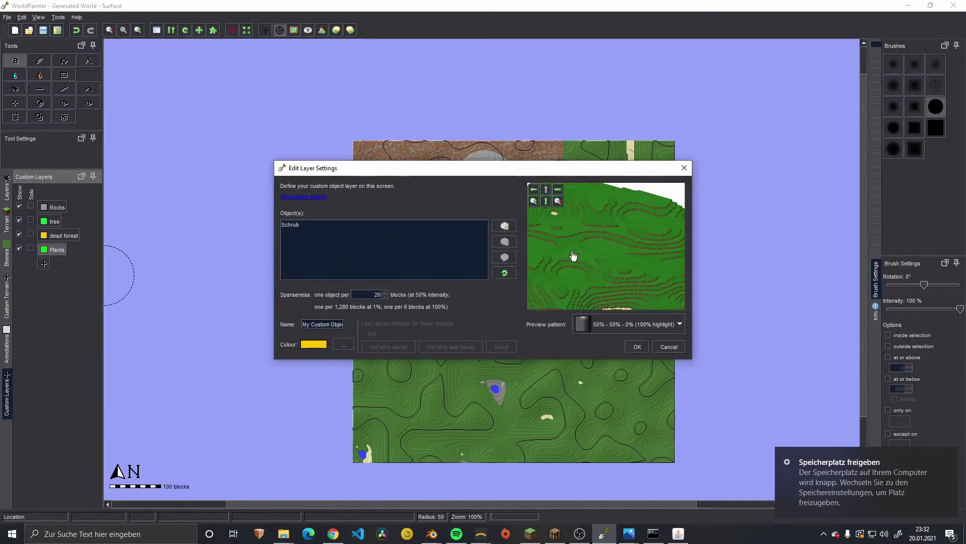
# - Review the Schrub object's attributes and preview the object layer with the 100% pattern
pyautogui.doubleClick(296, 225)
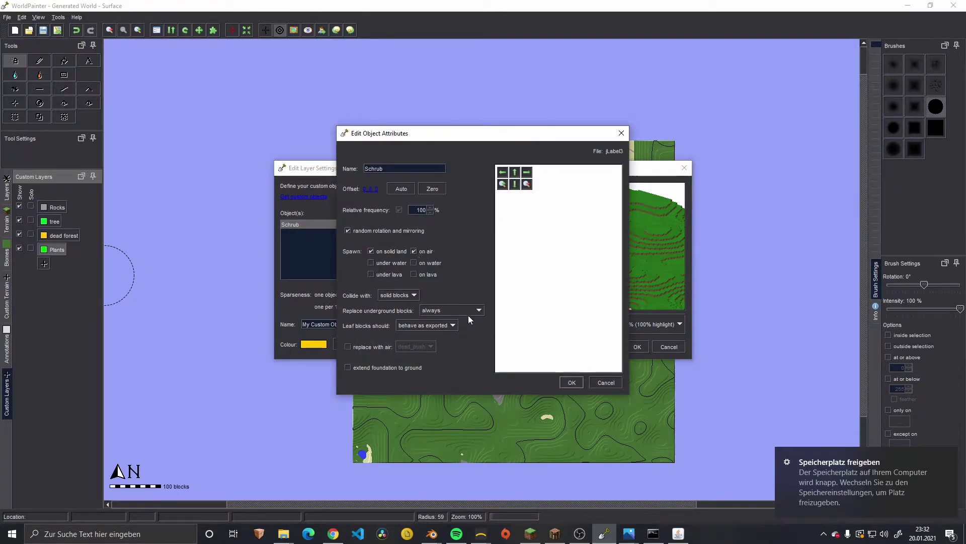
pyautogui.click(571, 382)
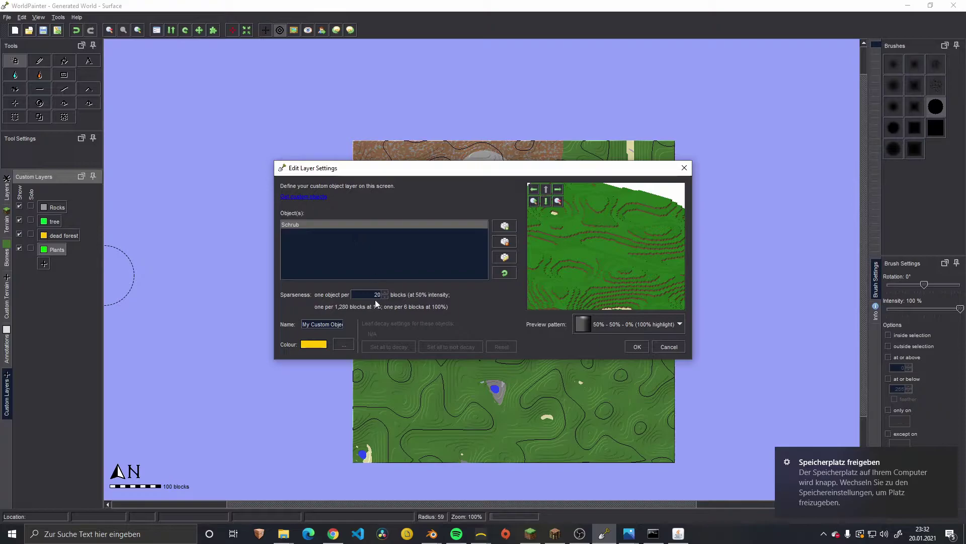
pyautogui.moveTo(631, 307)
pyautogui.mouseDown()
pyautogui.moveTo(609, 244)
pyautogui.moveTo(635, 298)
pyautogui.mouseUp()
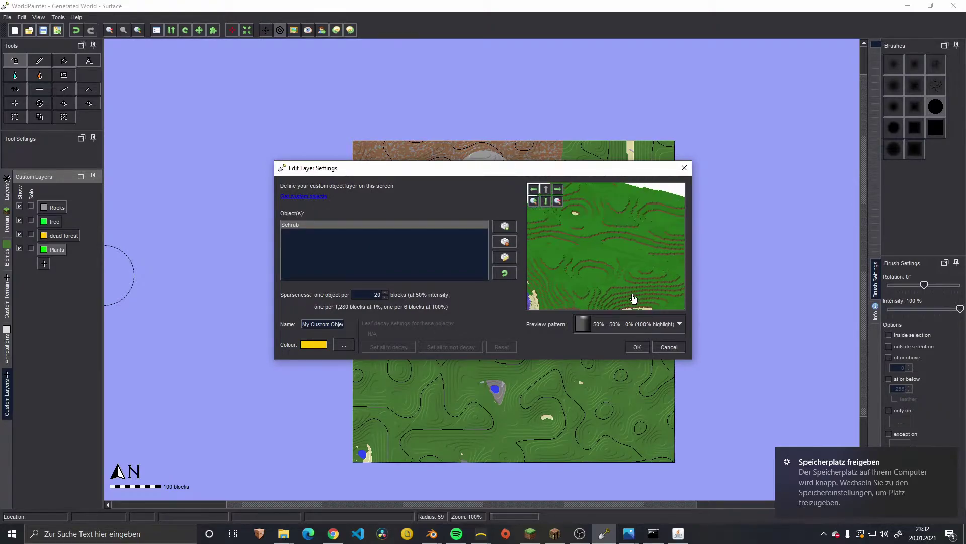
pyautogui.moveTo(589, 261); pyautogui.dragTo(602, 290)
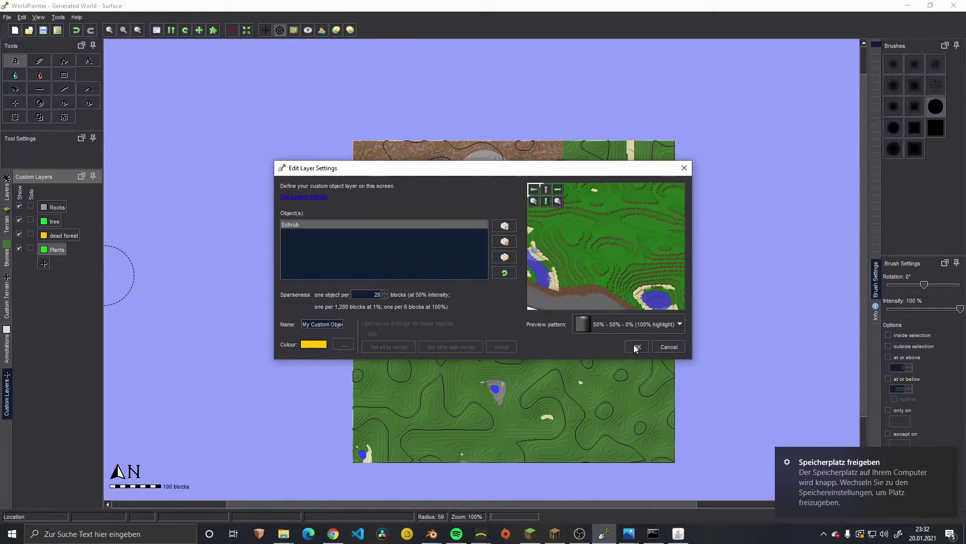
pyautogui.click(615, 326)
pyautogui.click(593, 339)
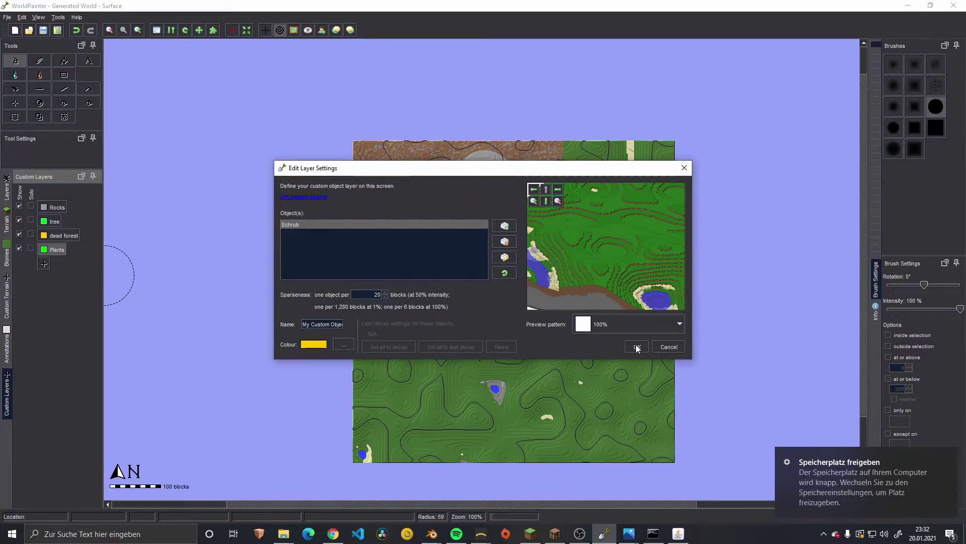
pyautogui.moveTo(598, 250); pyautogui.dragTo(553, 278)
# - Save the object layer as schurb and paint it in a diagonal band along the southeast edge of the rock and tree areas
pyautogui.tripleClick(320, 325)
pyautogui.write('schurb')
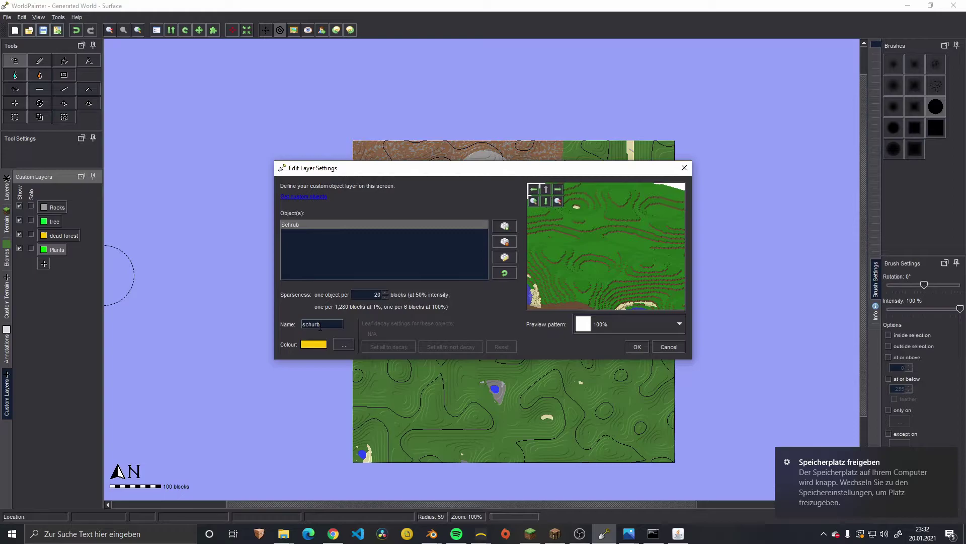
pyautogui.click(637, 347)
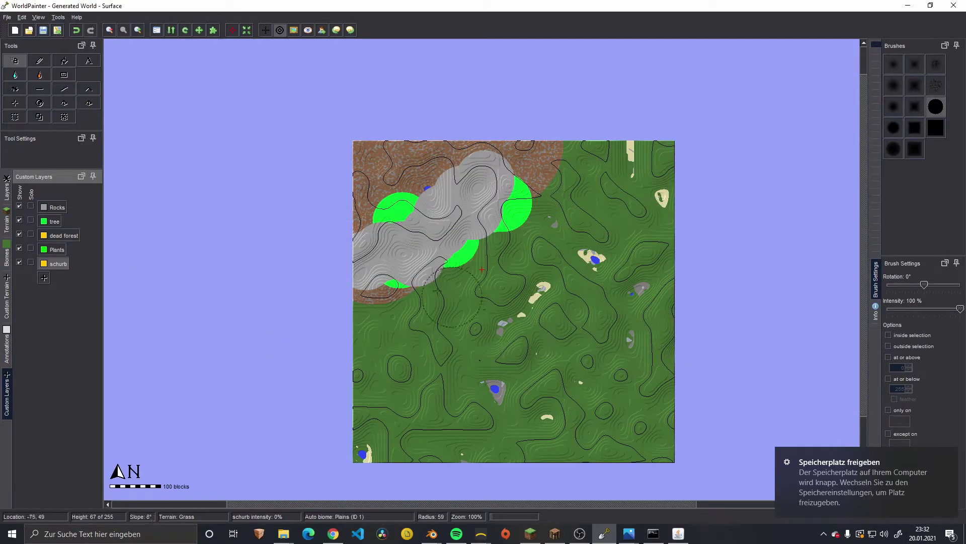
pyautogui.moveTo(433, 278)
pyautogui.mouseDown()
pyautogui.moveTo(478, 254)
pyautogui.moveTo(525, 198)
pyautogui.mouseUp()
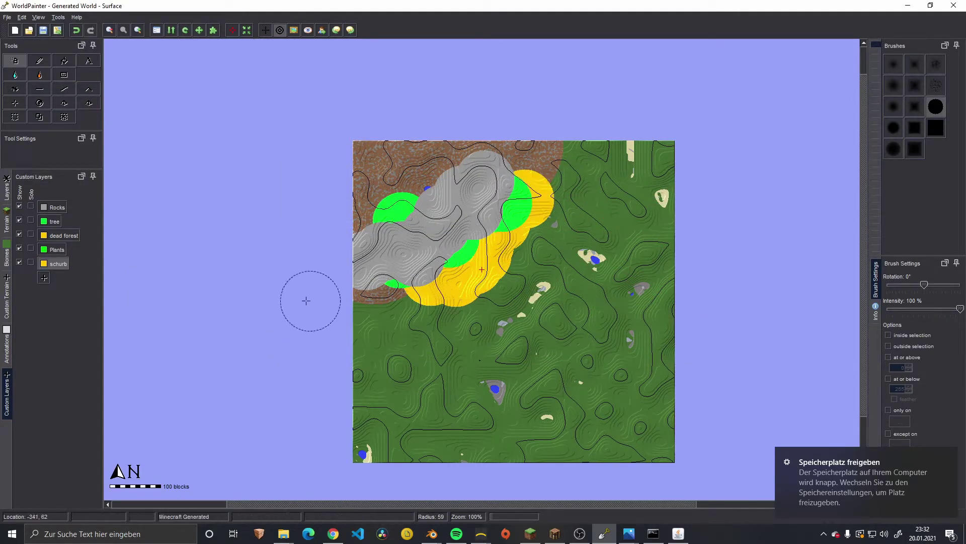
# - Edit the dead forest combined layer and rename it biome dead forest
pyautogui.rightClick(70, 236)
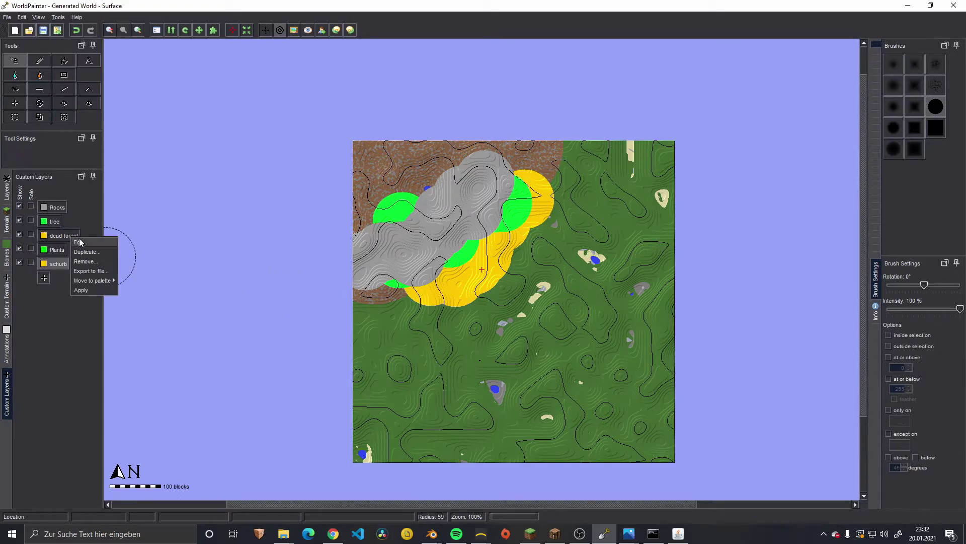
pyautogui.click(79, 242)
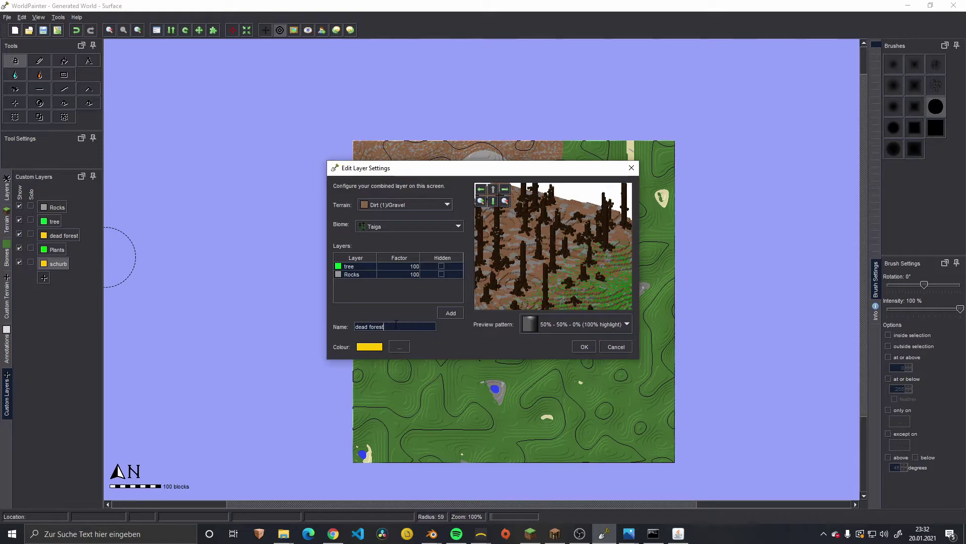
pyautogui.press('Home')
pyautogui.write('biome')
# - Add the schurb and Plants layers to the combined layer, each with a factor of 100
pyautogui.click(450, 313)
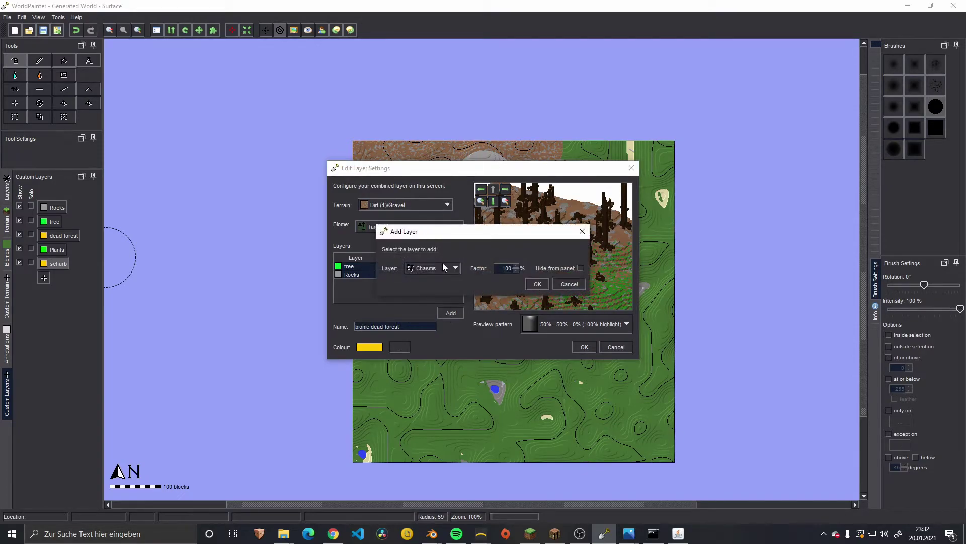
pyautogui.click(446, 268)
pyautogui.click(430, 289)
pyautogui.click(538, 284)
pyautogui.click(451, 314)
pyautogui.click(432, 268)
pyautogui.click(428, 288)
pyautogui.click(537, 283)
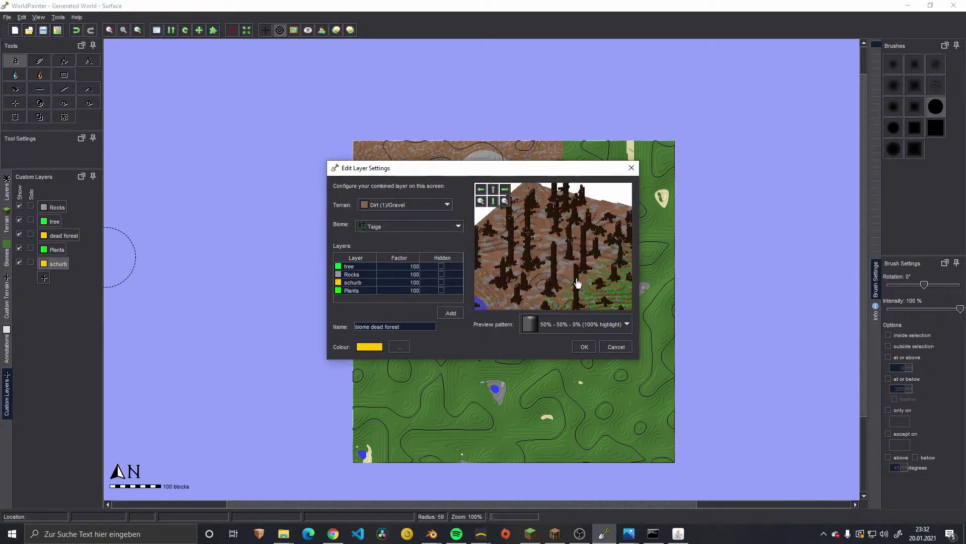
# - Set the combined layer's Plants factor to 10 and its schurb factor to 50
pyautogui.doubleClick(409, 291)
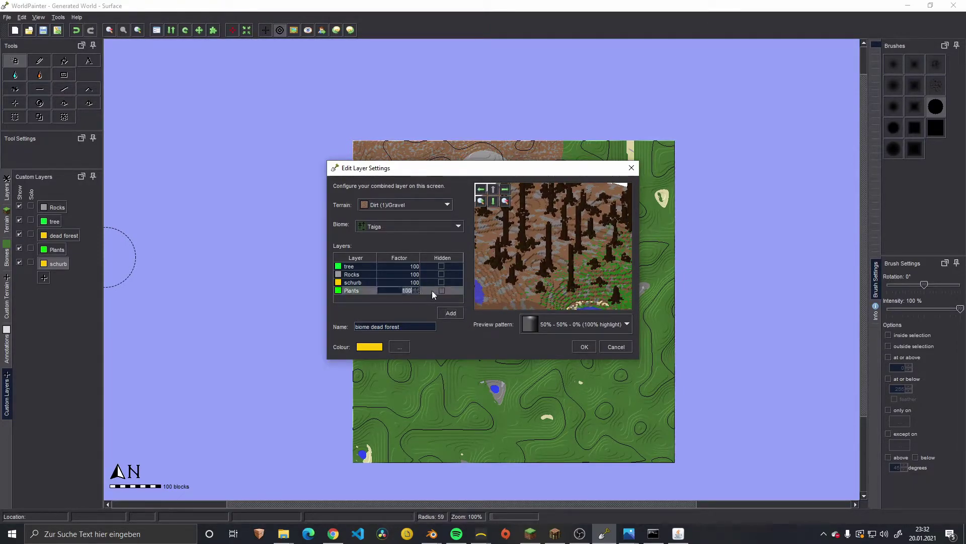
pyautogui.press('BackSpace')
pyautogui.doubleClick(398, 283)
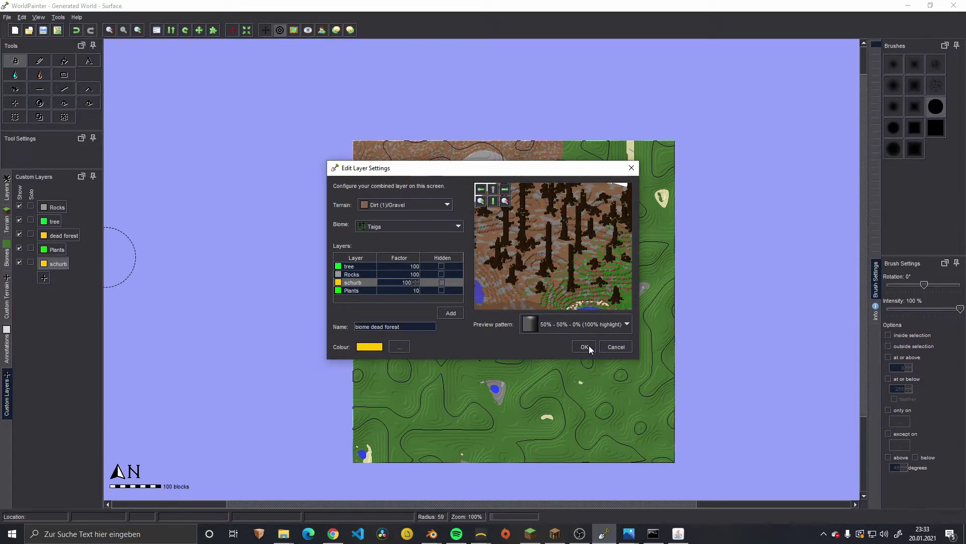
pyautogui.write('50')
# - Preview the combined layer with the 100% pattern and save its settings
pyautogui.click(575, 325)
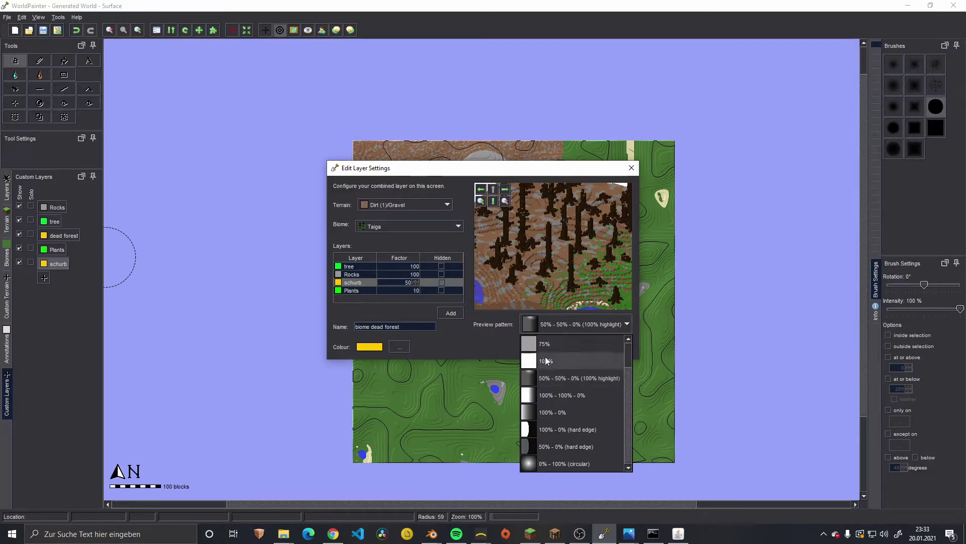
pyautogui.click(589, 361)
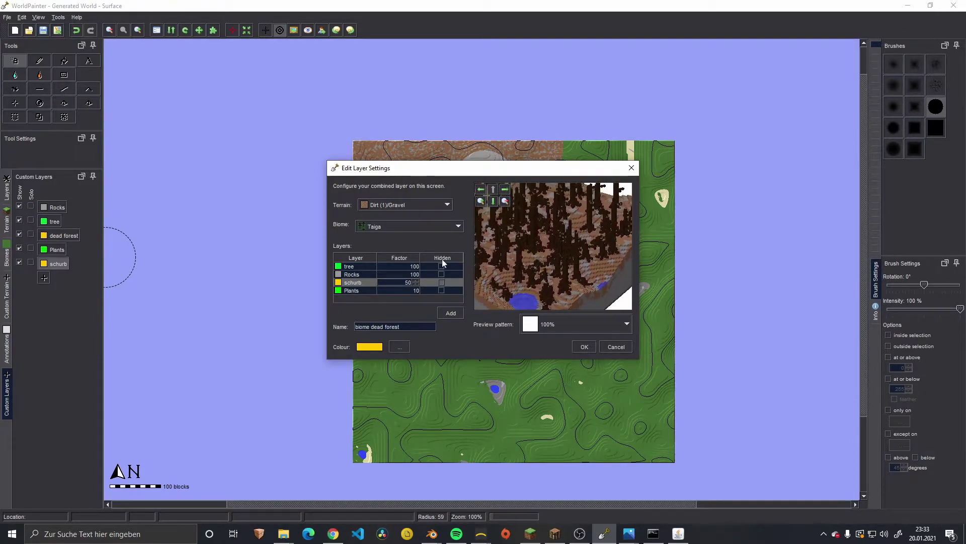
pyautogui.moveTo(522, 265); pyautogui.dragTo(537, 224)
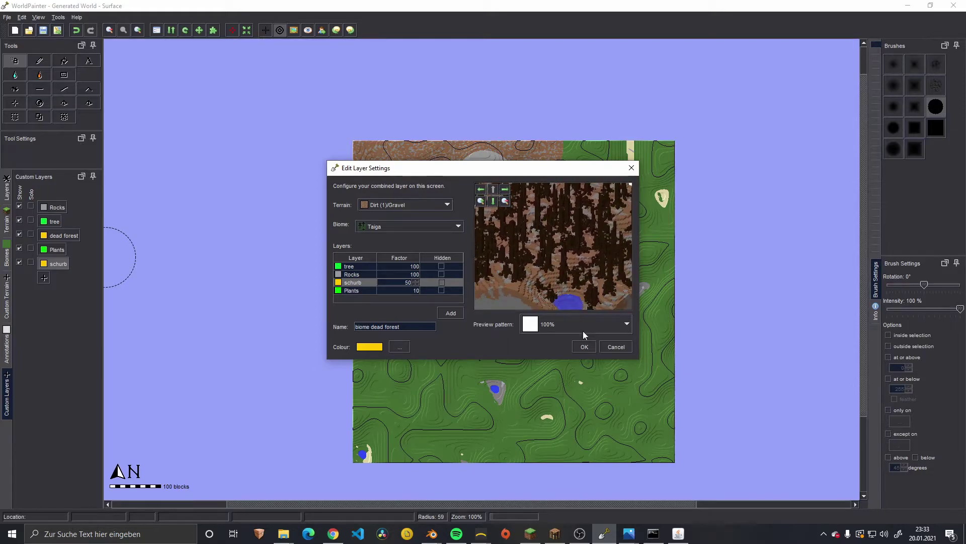
pyautogui.click(584, 347)
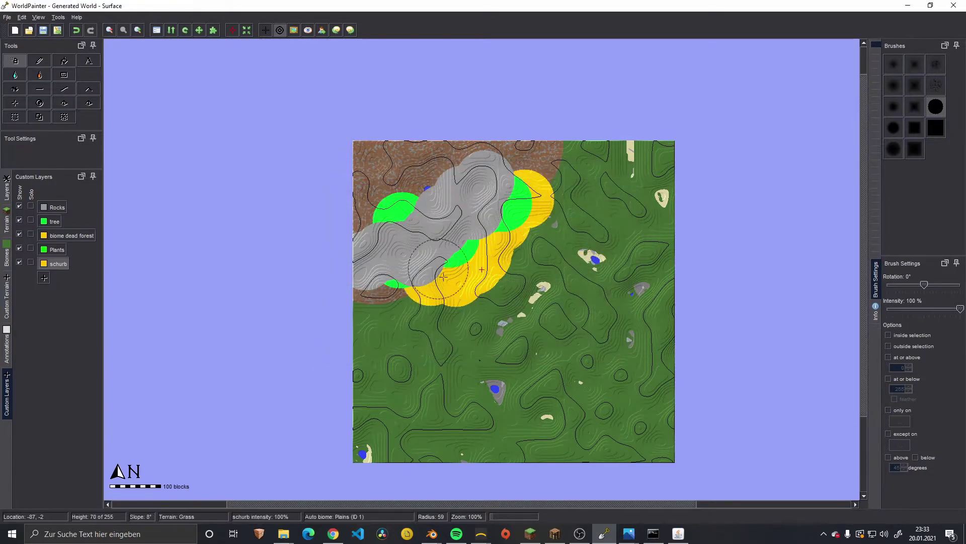
# - Paint the biome dead forest layer across the southern part of the map and up its southeast side
pyautogui.click(65, 238)
pyautogui.moveTo(370, 426)
pyautogui.mouseDown()
pyautogui.moveTo(401, 433)
pyautogui.moveTo(640, 434)
pyautogui.moveTo(621, 392)
pyautogui.moveTo(437, 404)
pyautogui.moveTo(505, 376)
pyautogui.moveTo(518, 397)
pyautogui.moveTo(597, 352)
pyautogui.moveTo(634, 317)
pyautogui.moveTo(635, 339)
pyautogui.mouseUp()
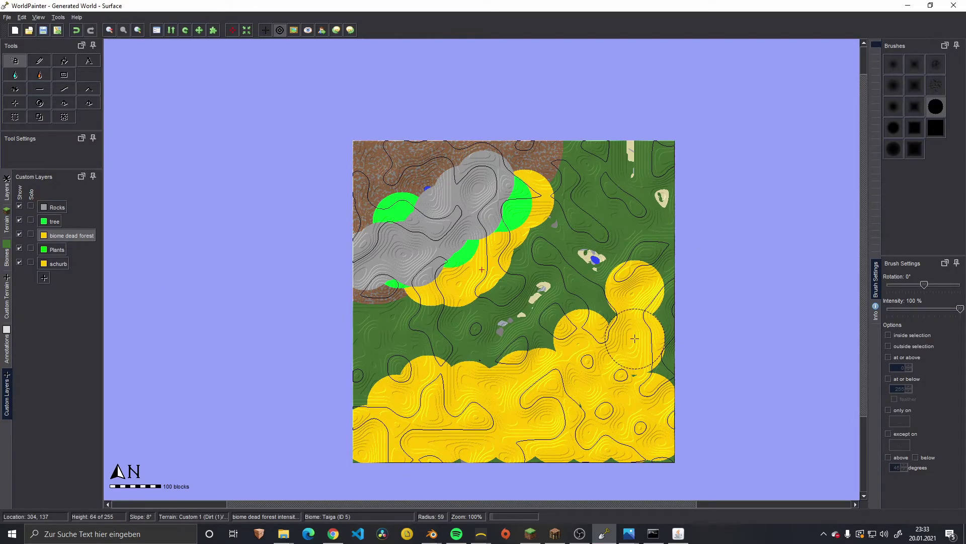
# - Switch to the running Minecraft game to view the dead forest in the world
pyautogui.click(531, 533)
pyautogui.click(526, 377)
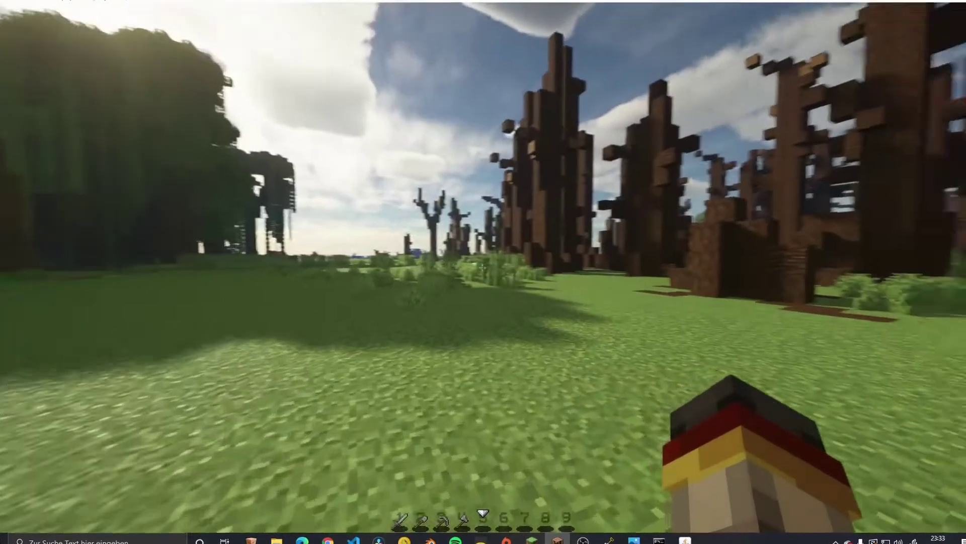